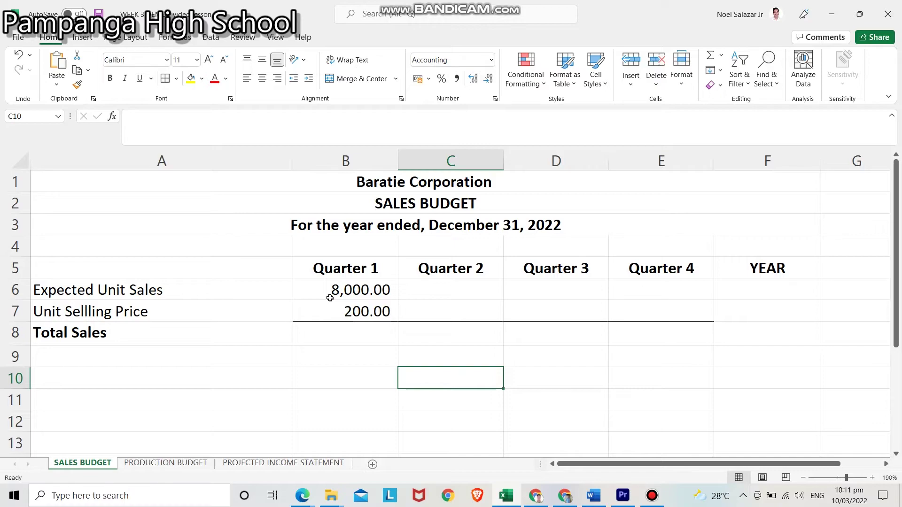
pyautogui.click(334, 295)
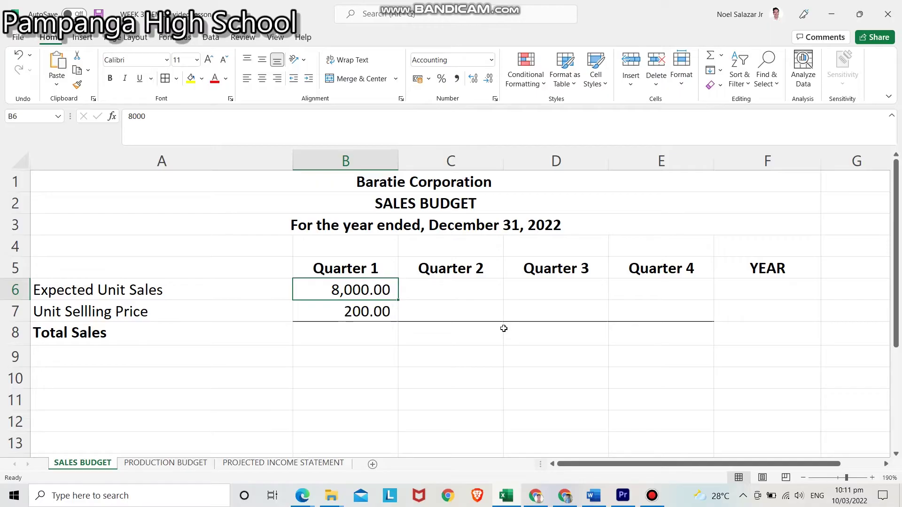
pyautogui.click(370, 317)
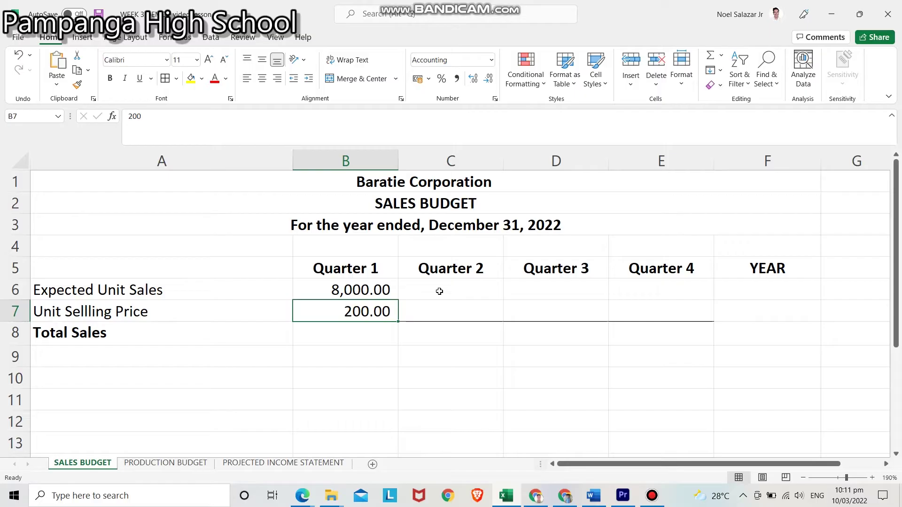
pyautogui.click(439, 291)
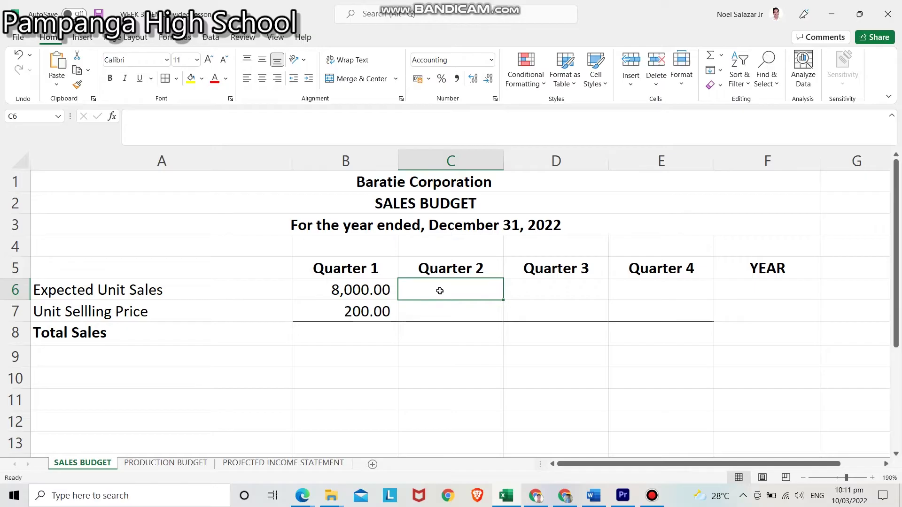
pyautogui.click(456, 271)
pyautogui.click(556, 270)
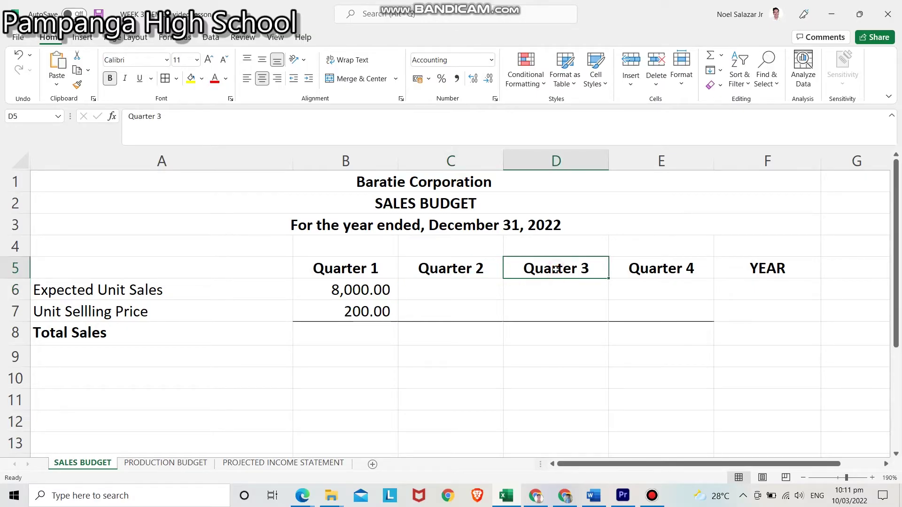
pyautogui.click(662, 269)
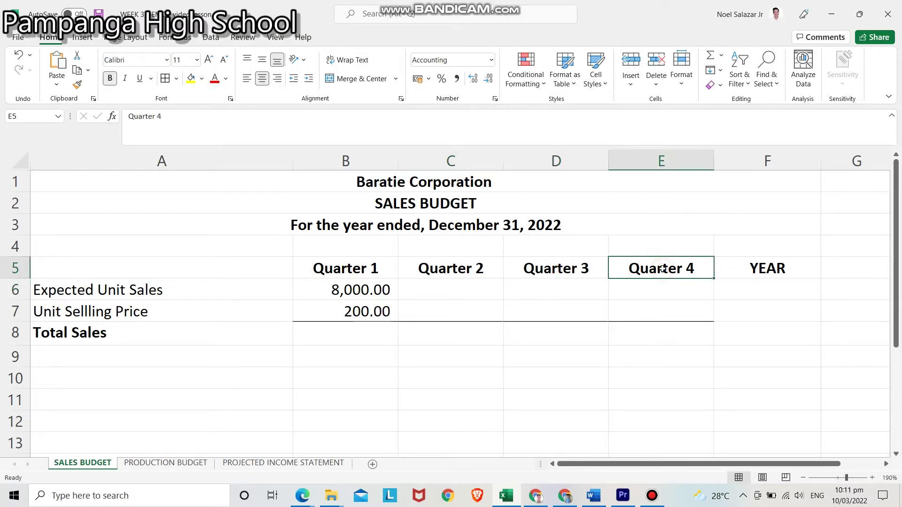
# Step: Enter expected unit sales of 8500, 9000 and 9500 for Quarters 2 to 4, and copy the Quarter 1 unit selling price across them
pyautogui.click(456, 291)
pyautogui.write('8500')
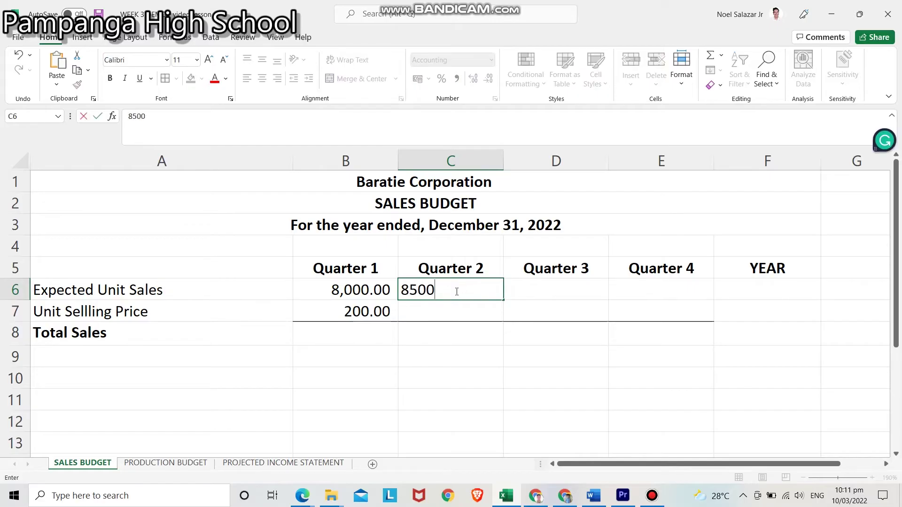
pyautogui.press('Tab')
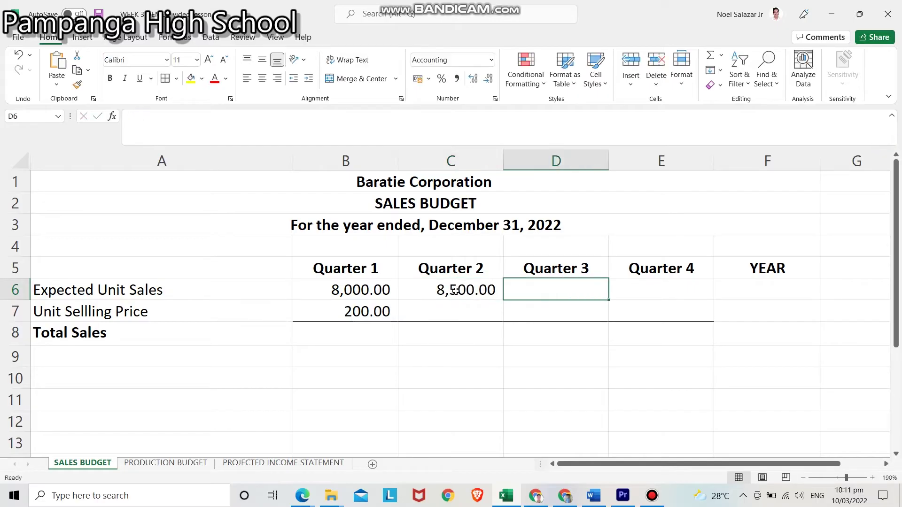
pyautogui.write('9000')
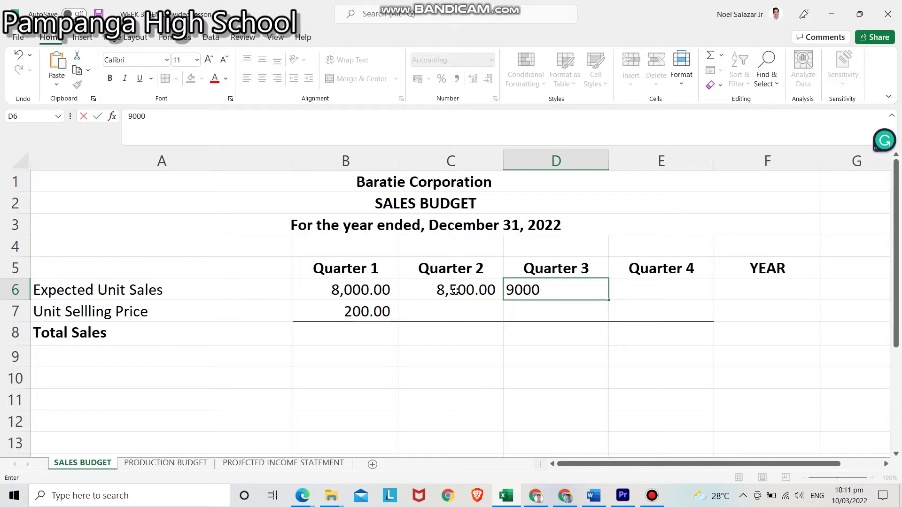
pyautogui.press('Tab')
pyautogui.write('9500')
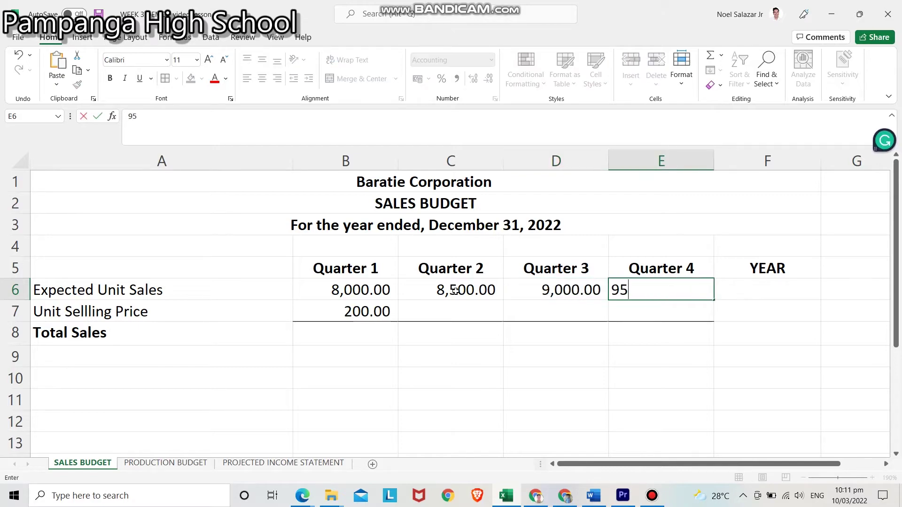
pyautogui.press('Tab')
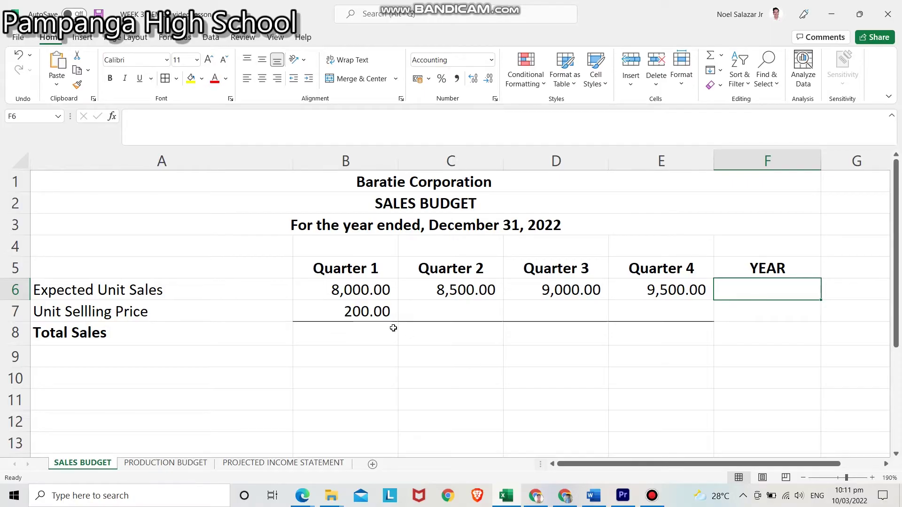
pyautogui.click(378, 312)
pyautogui.moveTo(398, 322); pyautogui.dragTo(683, 314)
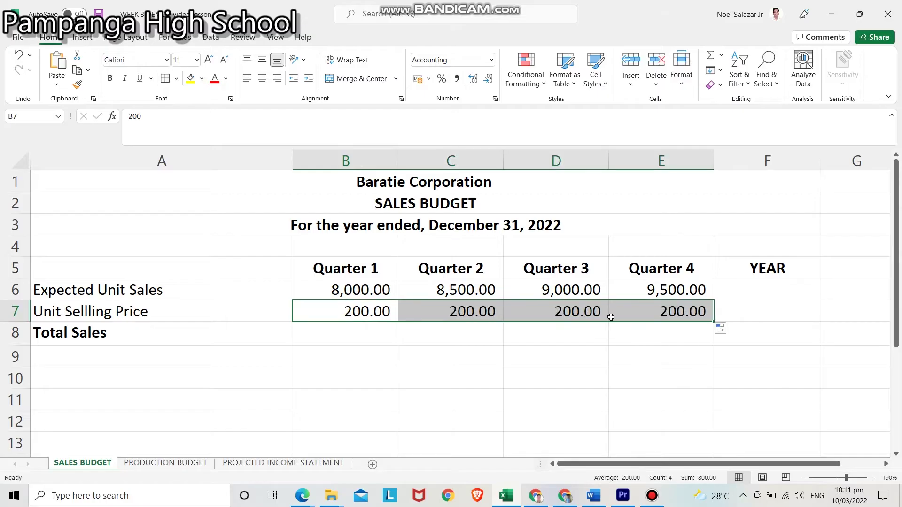
# Step: Calculate Quarter 1 total sales in B8 with the formula =B6*B7
pyautogui.click(380, 331)
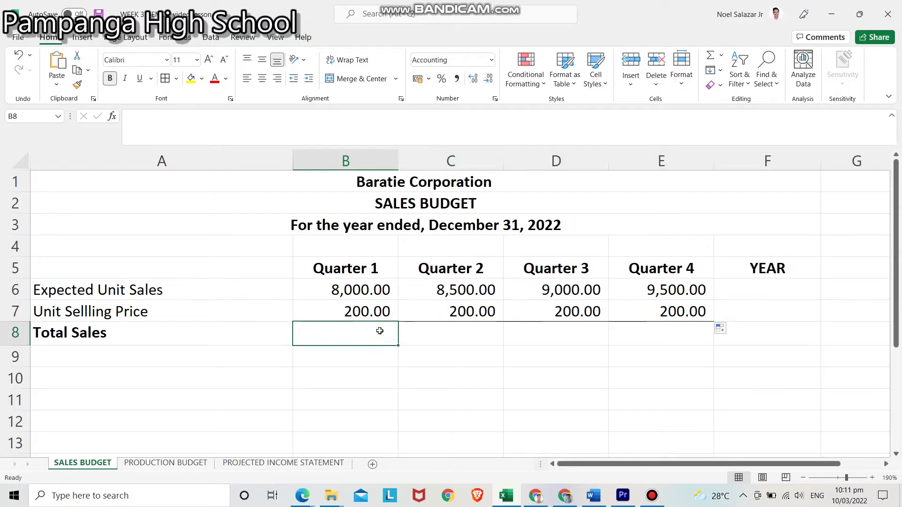
pyautogui.click(374, 289)
pyautogui.click(375, 310)
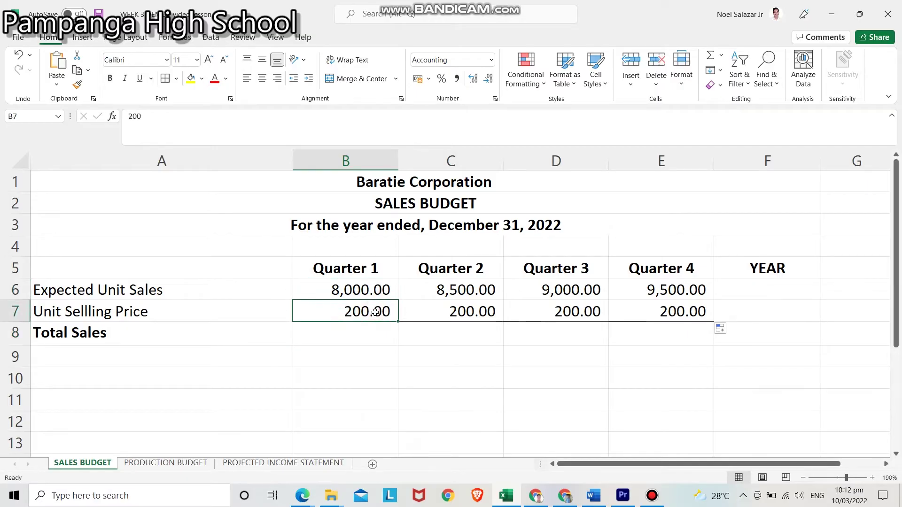
pyautogui.click(375, 334)
pyautogui.write('=')
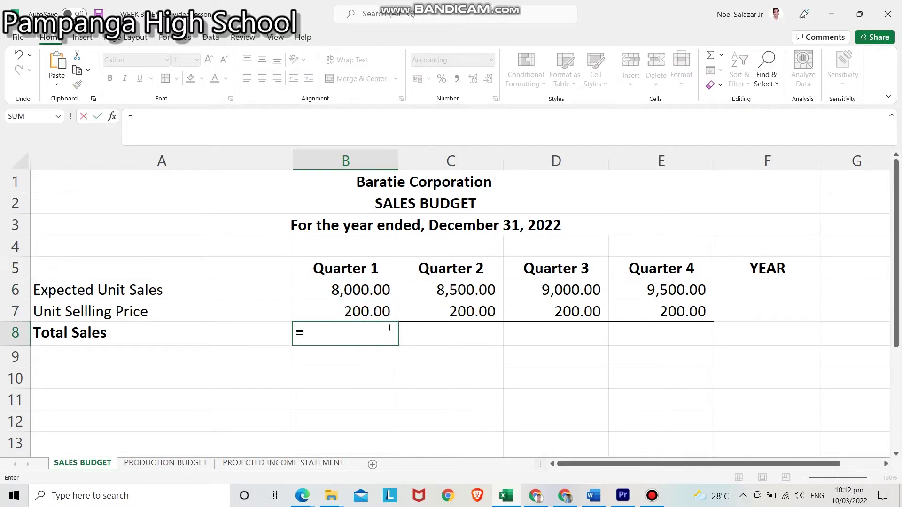
pyautogui.click(373, 291)
pyautogui.write('*')
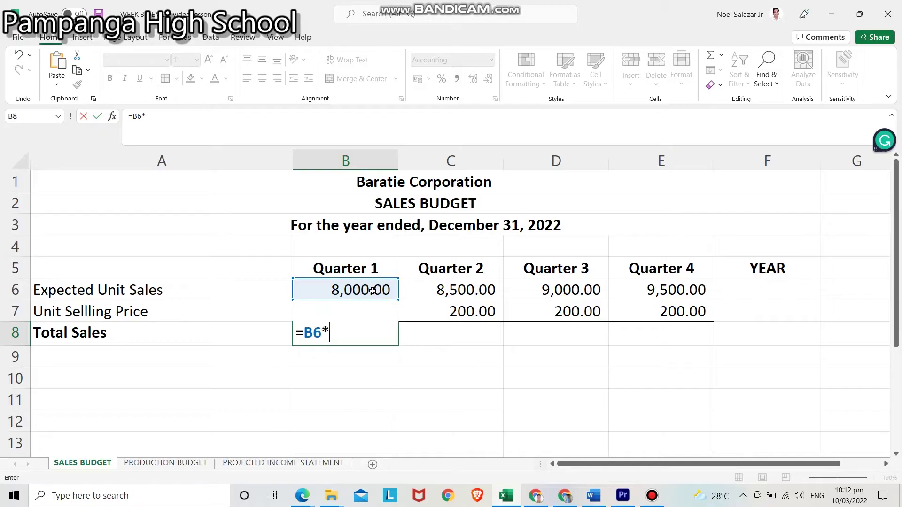
pyautogui.write('B7')
pyautogui.press('Return')
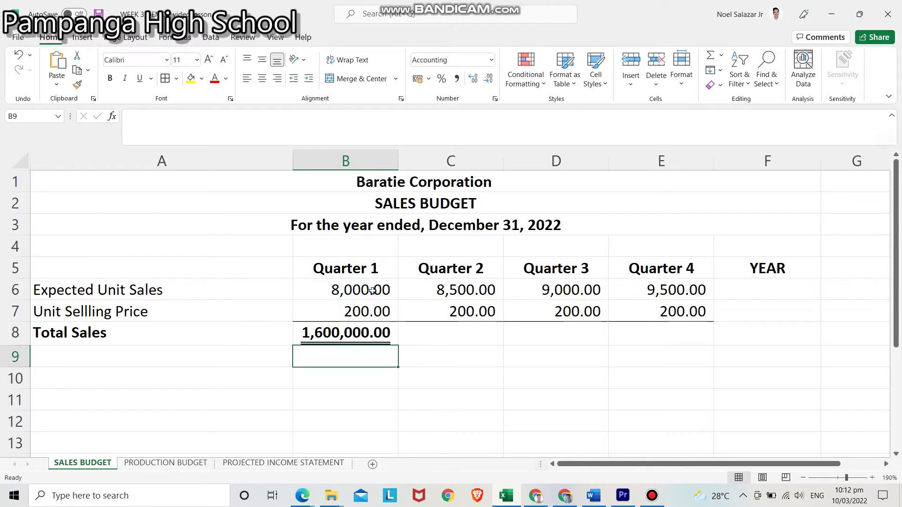
pyautogui.click(489, 385)
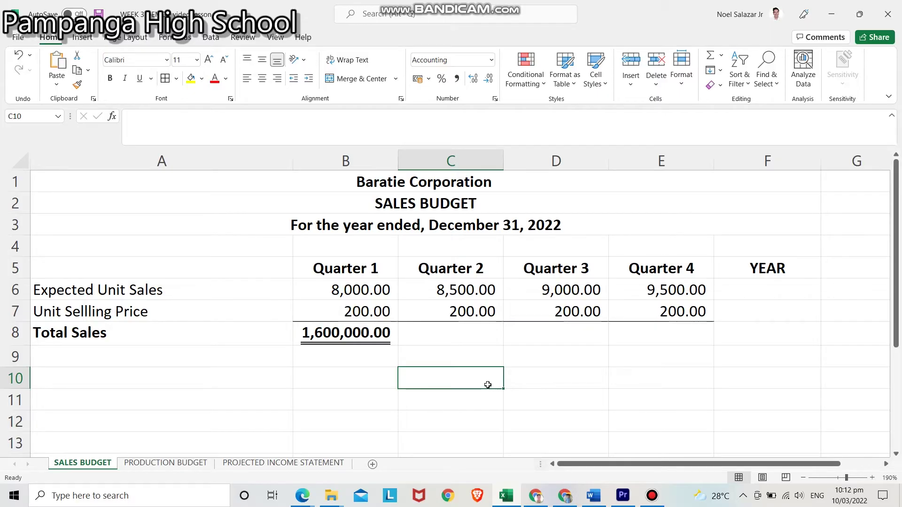
# Step: Fill the Quarter 1 total sales formula across Quarters 2 to 4
pyautogui.click(381, 334)
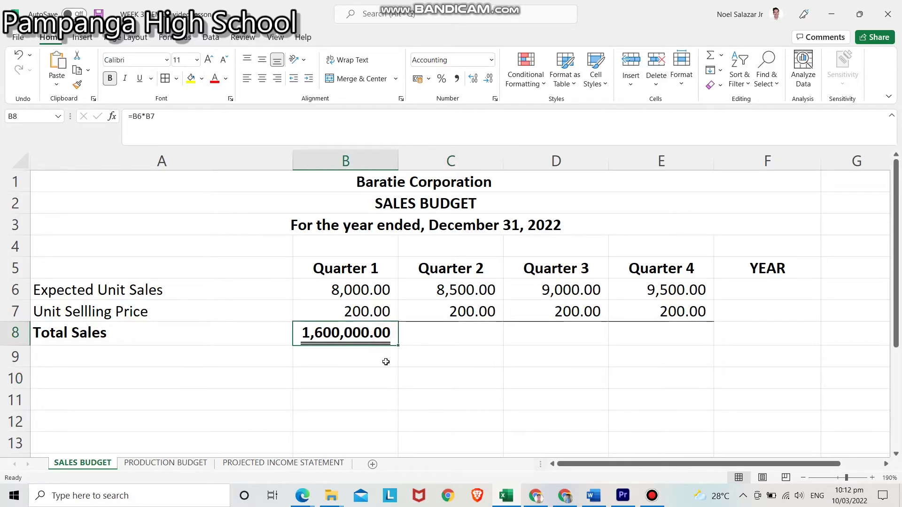
pyautogui.moveTo(398, 346); pyautogui.dragTo(578, 346)
pyautogui.moveTo(644, 346); pyautogui.dragTo(675, 346)
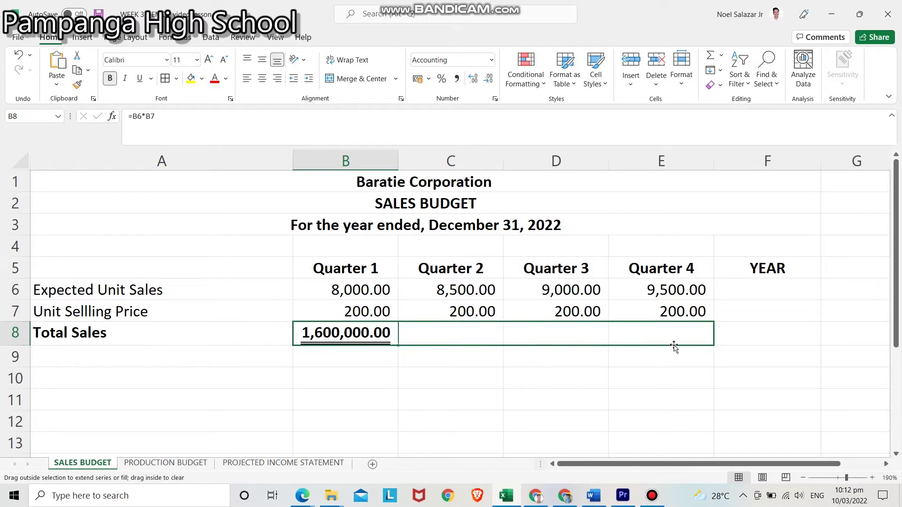
pyautogui.click(664, 366)
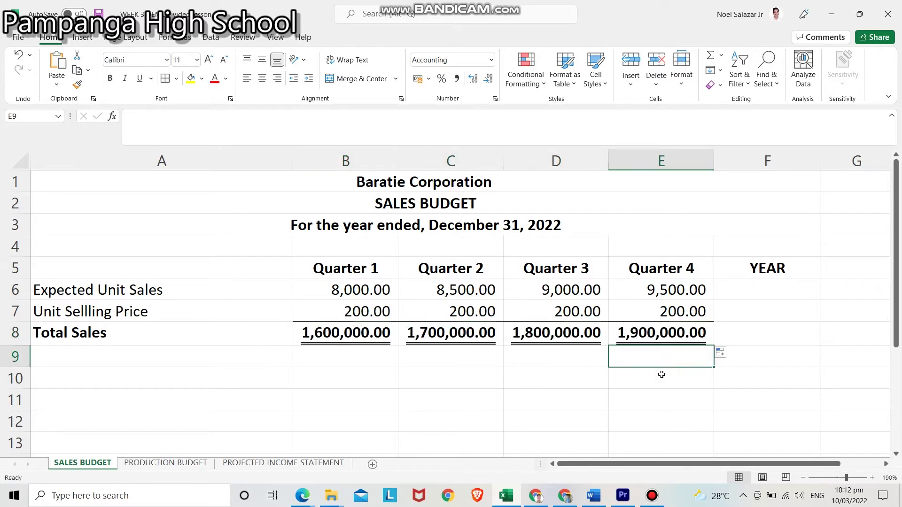
# Step: Total the four quarters' sales in the YEAR column at F8 with =SUM(B8:E8)
pyautogui.click(774, 328)
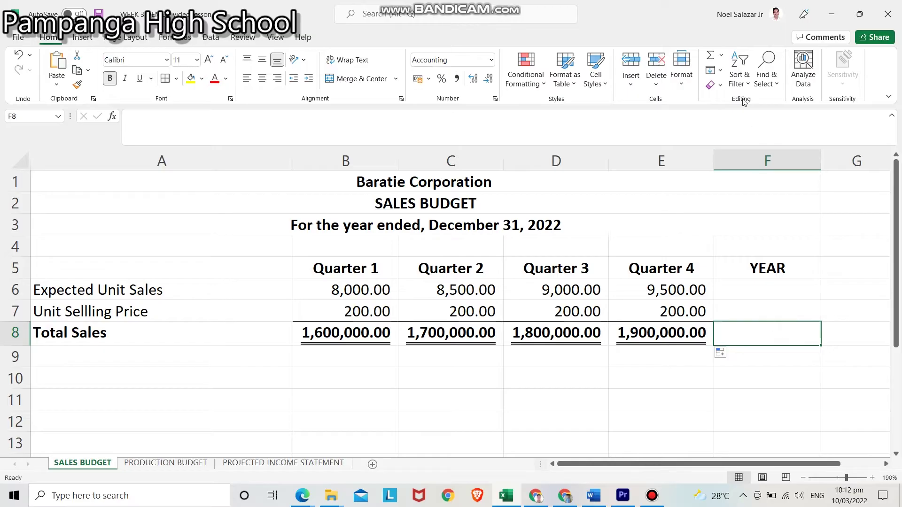
pyautogui.click(711, 56)
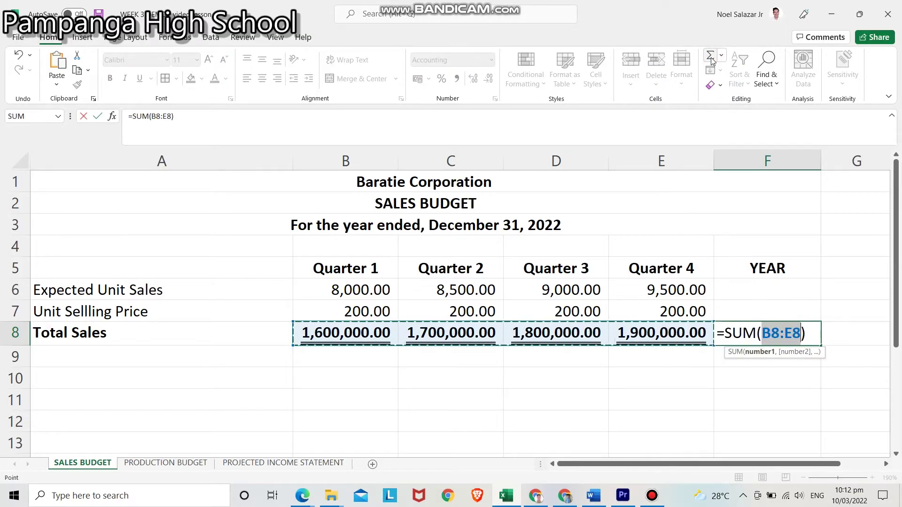
pyautogui.press('Return')
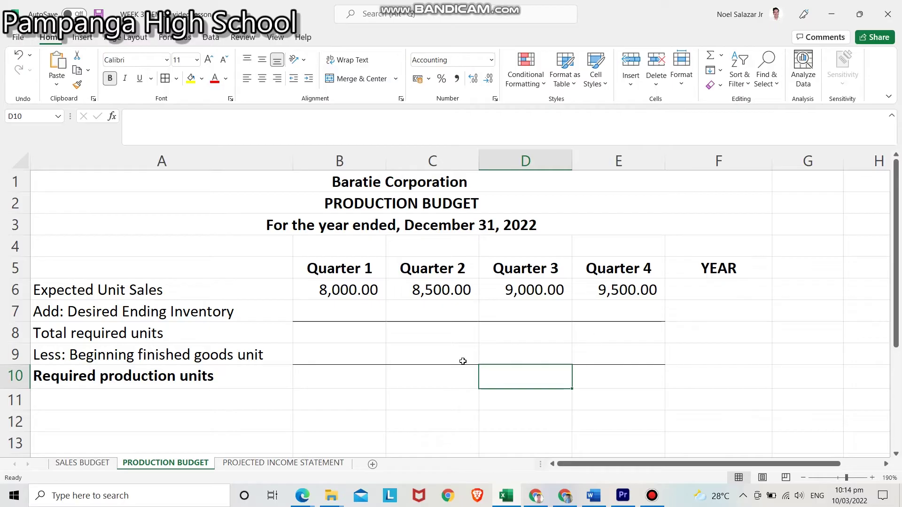
# Step: On the PRODUCTION BUDGET sheet, calculate Quarter 1 desired ending inventory in B7 as 10% of Quarter 2 unit sales with =C6*.10
pyautogui.click(401, 401)
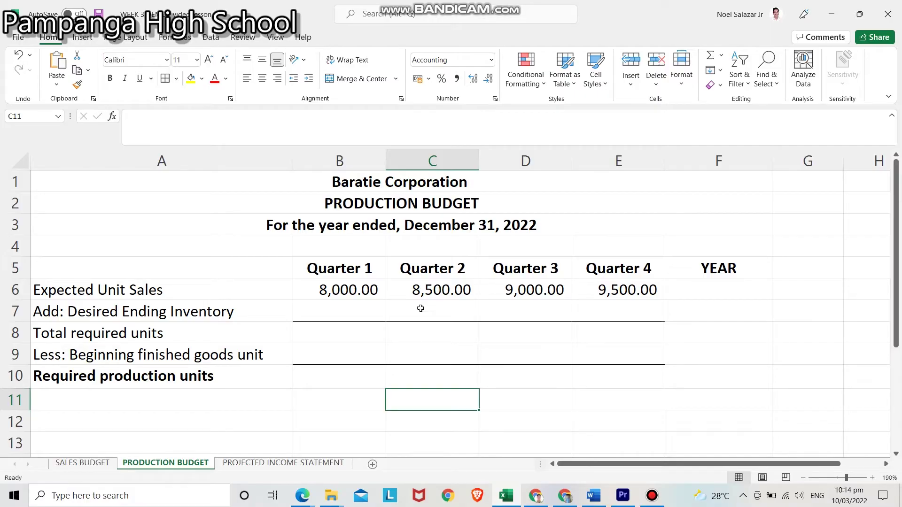
pyautogui.click(430, 294)
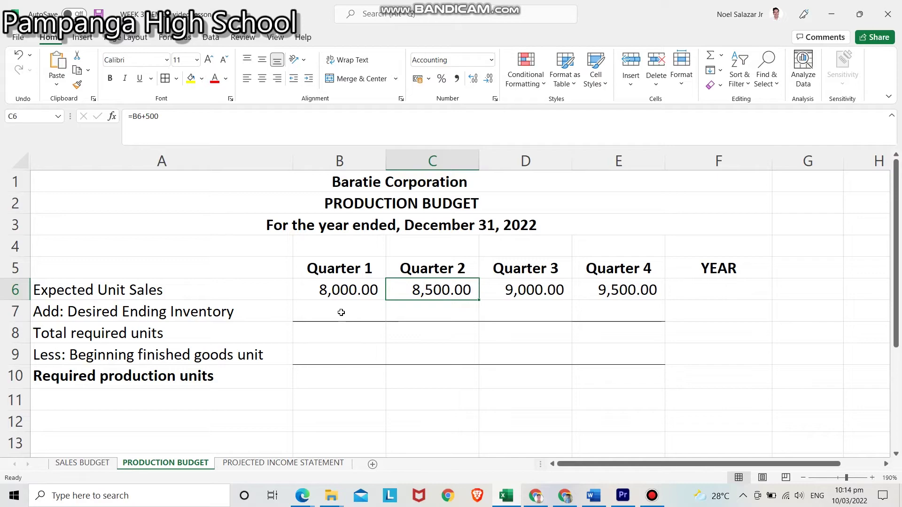
pyautogui.moveTo(219, 312); pyautogui.dragTo(326, 310)
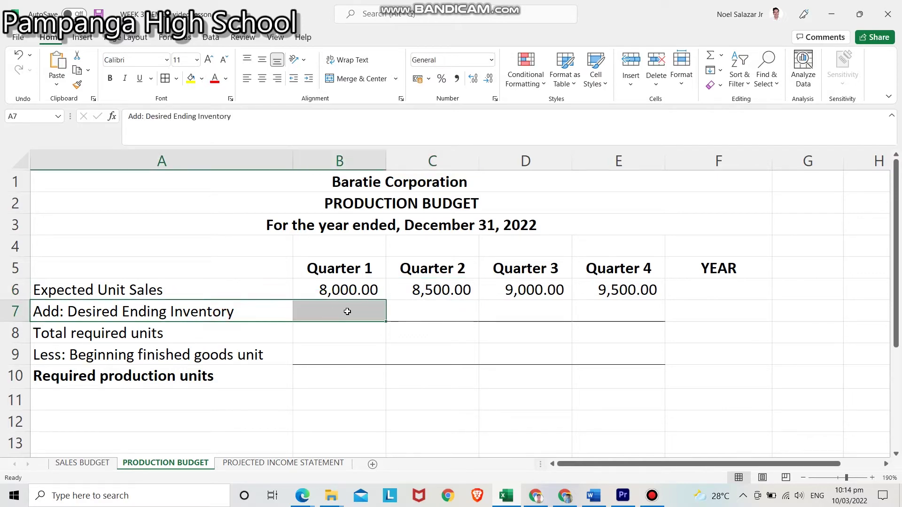
pyautogui.click(347, 312)
pyautogui.moveTo(346, 267); pyautogui.dragTo(353, 310)
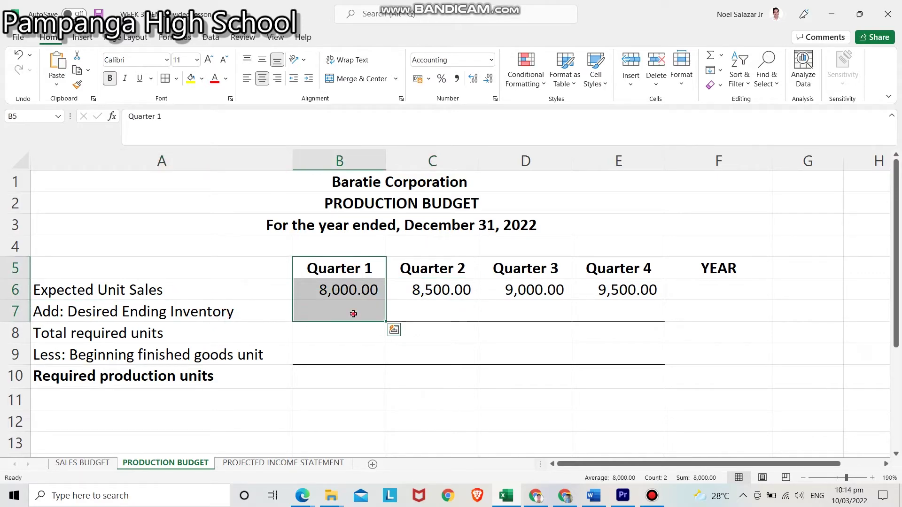
pyautogui.click(353, 313)
pyautogui.write('=')
pyautogui.click(428, 290)
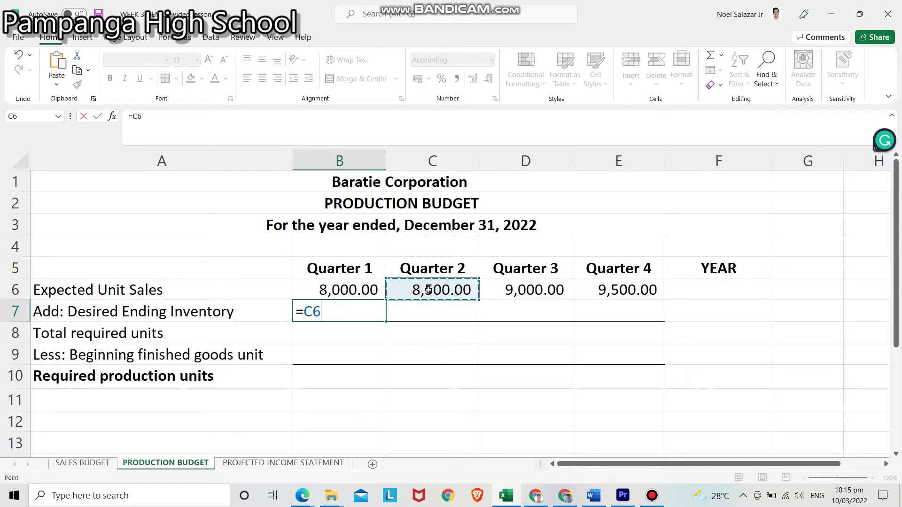
pyautogui.write('*.10')
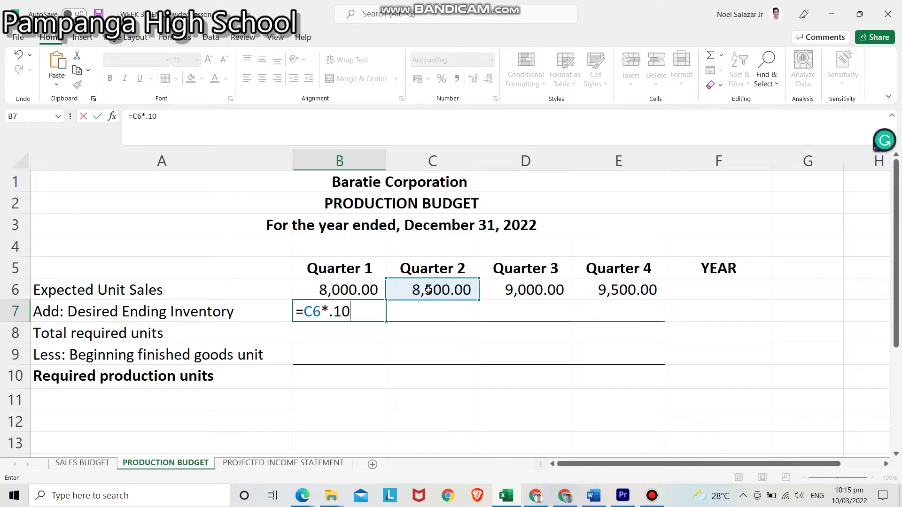
pyautogui.press('Return')
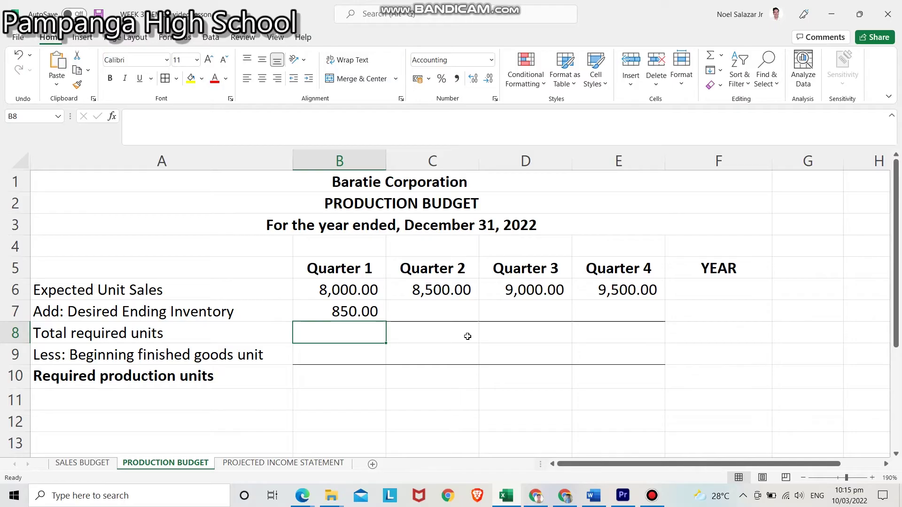
# Step: Calculate Quarter 1 total required units in B8 with the formula =B6+B7
pyautogui.write('=')
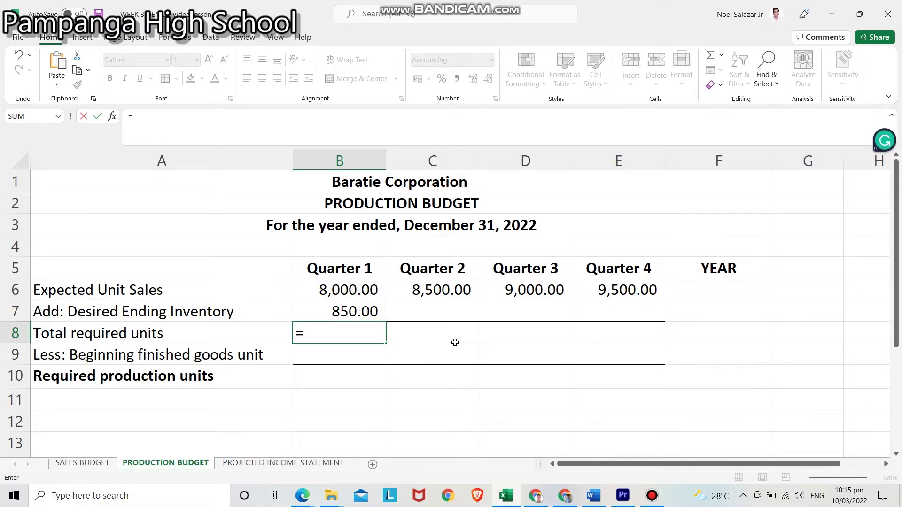
pyautogui.click(351, 289)
pyautogui.write('+')
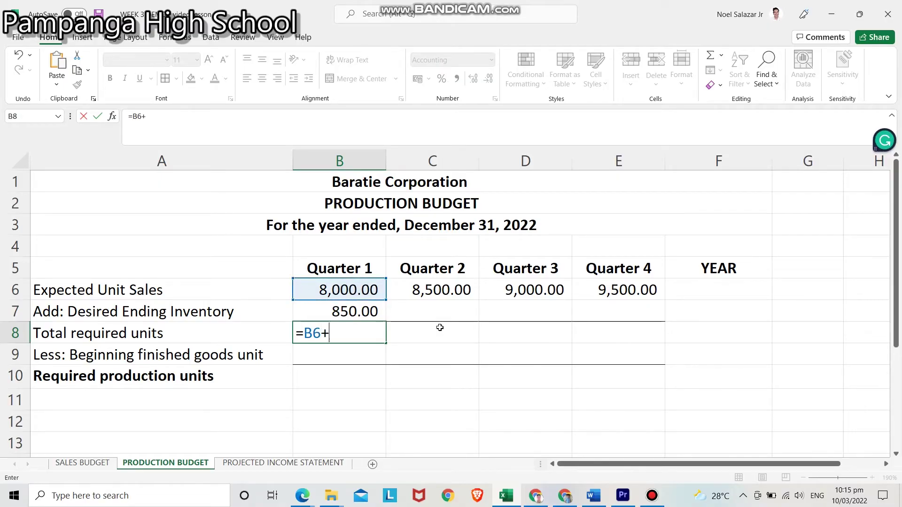
pyautogui.click(364, 312)
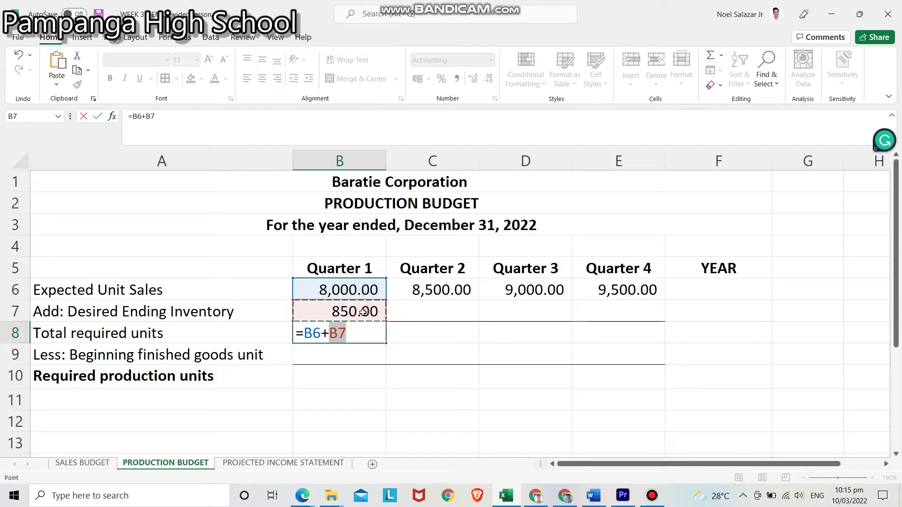
pyautogui.press('Return')
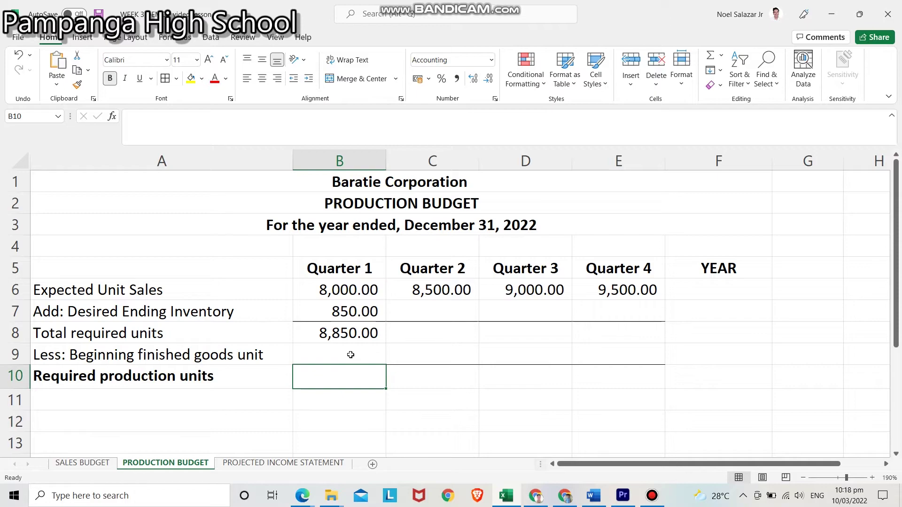
# Step: Calculate Quarter 1 beginning finished goods units in B9 as 10% of Quarter 1 unit sales with =B6*.10
pyautogui.click(351, 355)
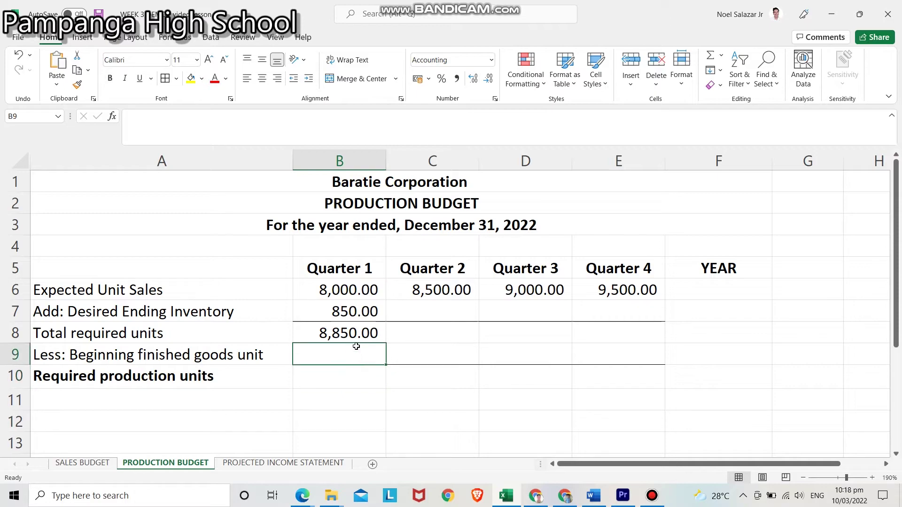
pyautogui.click(357, 290)
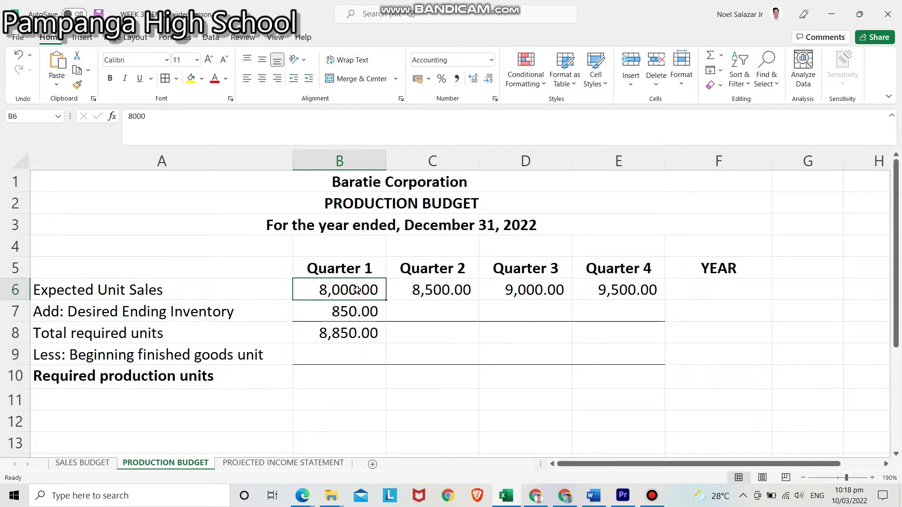
pyautogui.click(360, 354)
pyautogui.write('=')
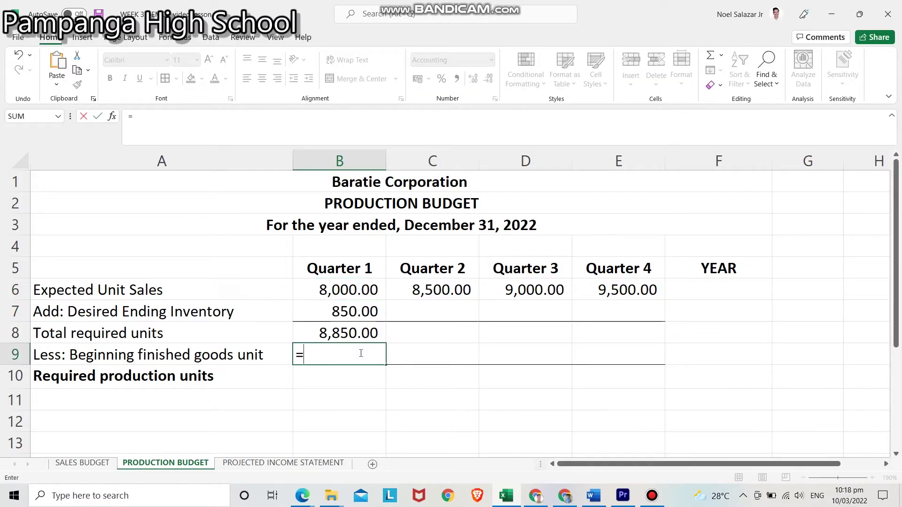
pyautogui.click(358, 290)
pyautogui.write('*')
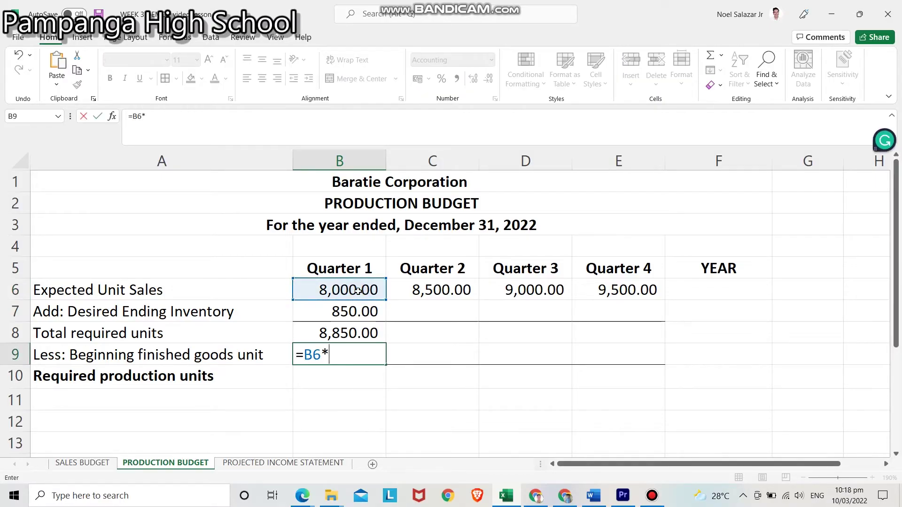
pyautogui.write('.10')
pyautogui.press('Return')
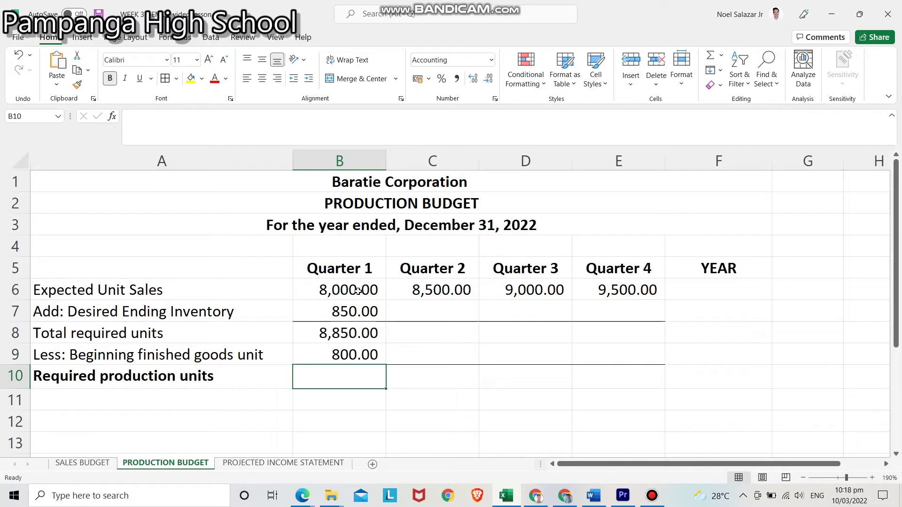
# Step: Calculate Quarter 1 required production units in B10 with the formula =B8-B9
pyautogui.write('=')
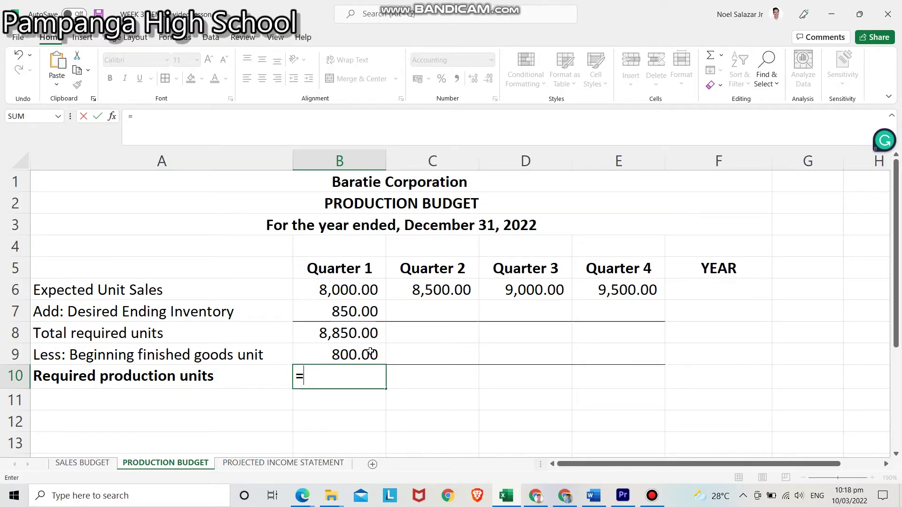
pyautogui.click(369, 333)
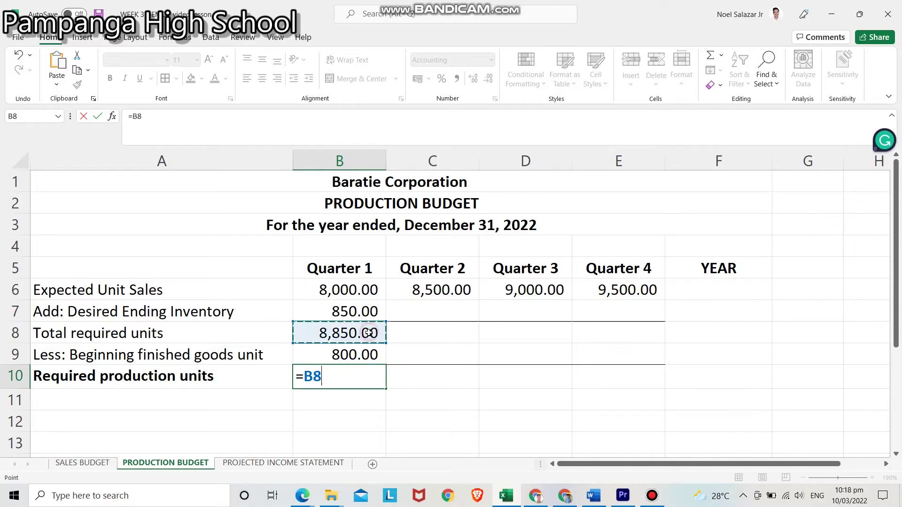
pyautogui.write('-')
pyautogui.click(386, 356)
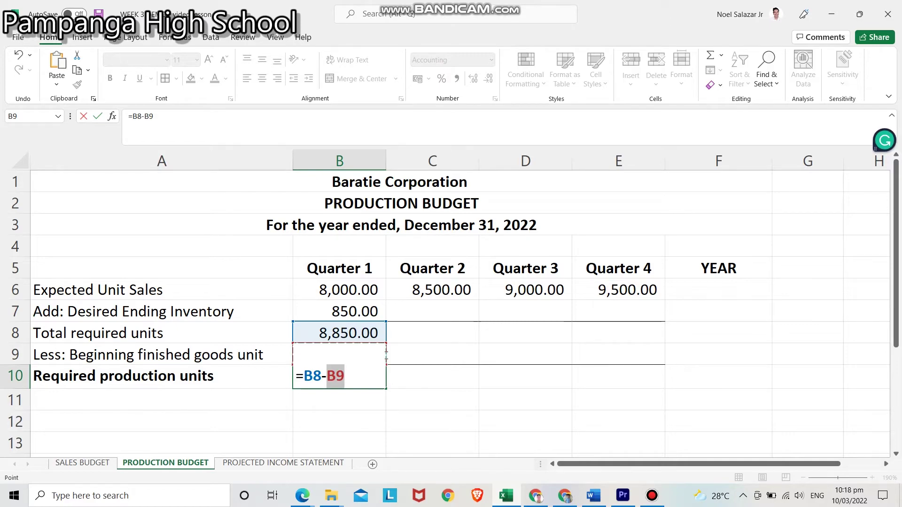
pyautogui.press('Return')
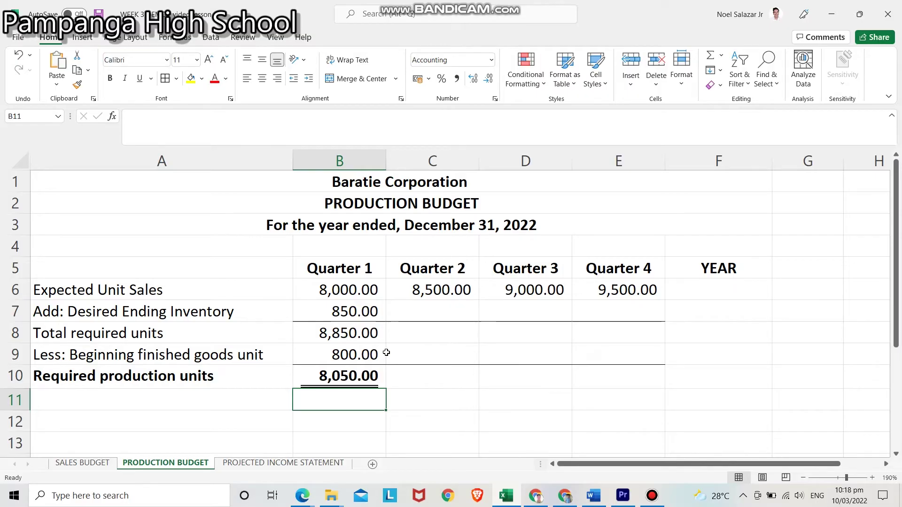
# Step: Fill the Quarter 1 formulas in B7:B10 across Quarters 2 to 4
pyautogui.click(427, 271)
pyautogui.click(534, 271)
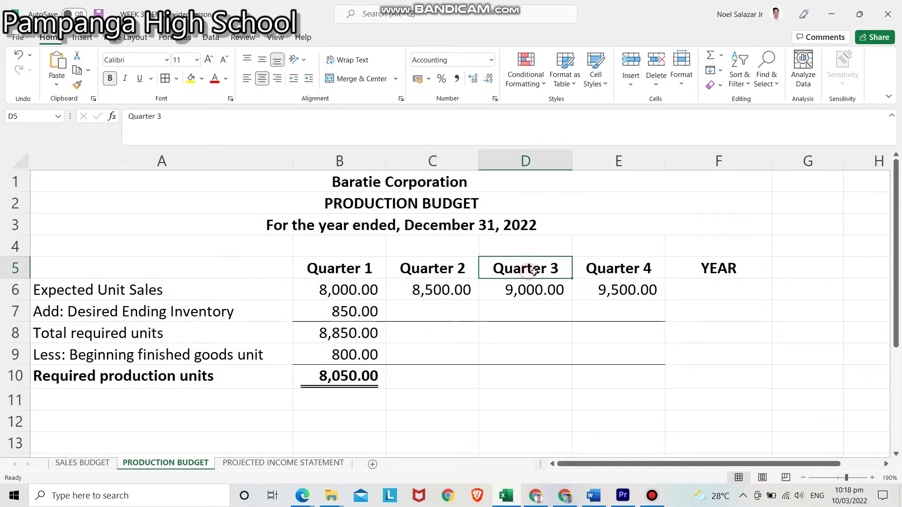
pyautogui.click(618, 271)
pyautogui.moveTo(361, 314); pyautogui.dragTo(628, 384)
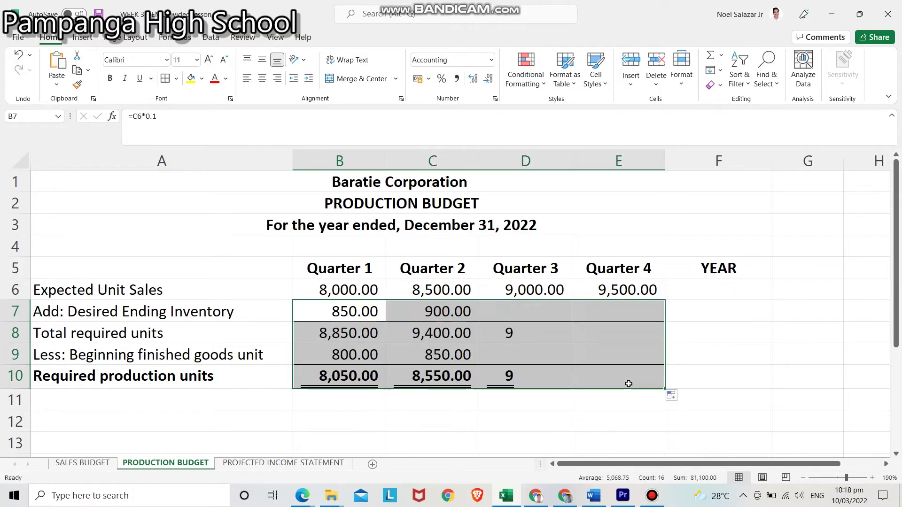
# Step: Examine the required production units in B10:E10 and select the row's YEAR cell F10
pyautogui.click(711, 373)
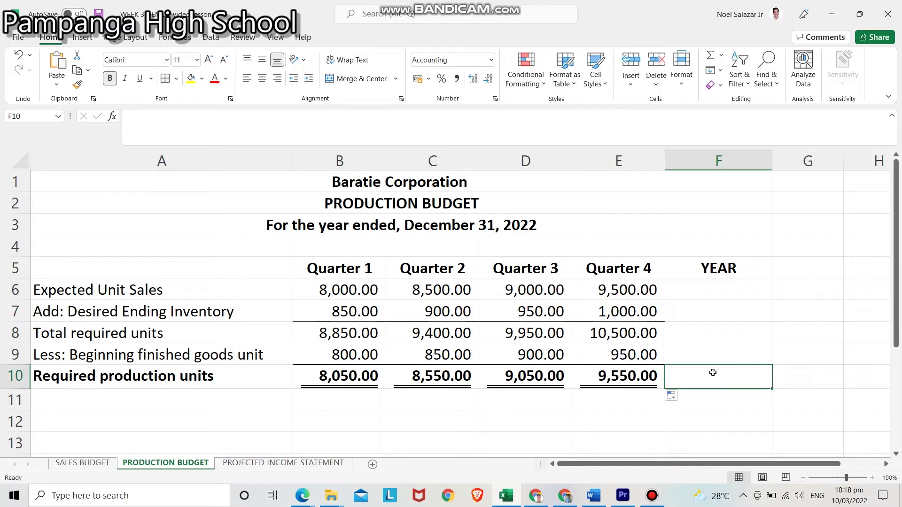
pyautogui.moveTo(343, 374); pyautogui.dragTo(611, 373)
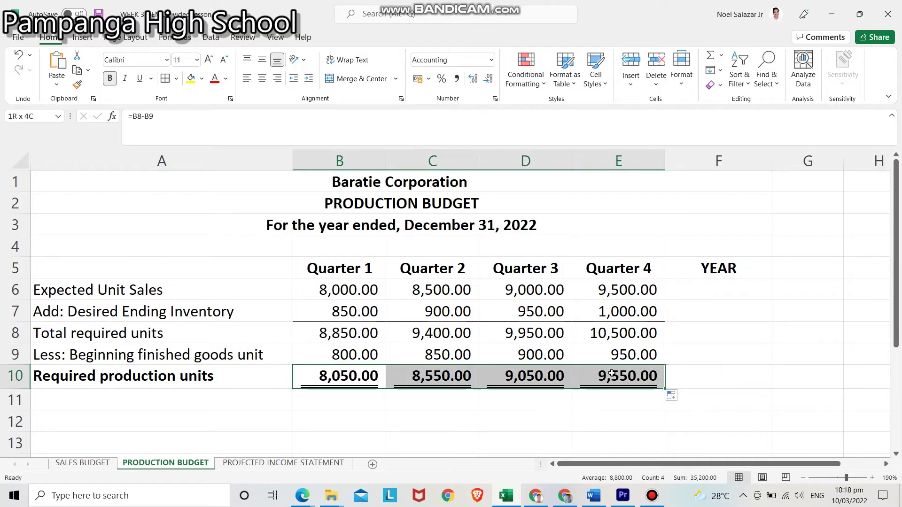
pyautogui.click(723, 376)
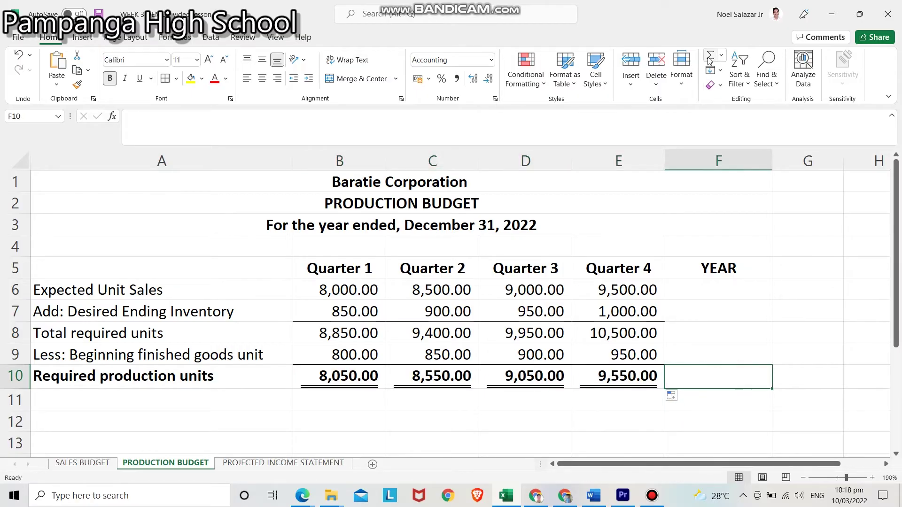
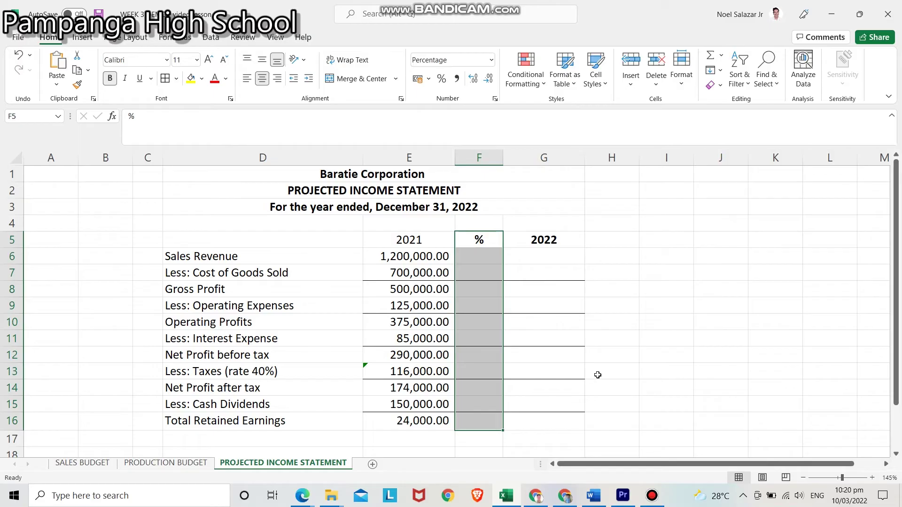
# Step: On the PROJECTED INCOME STATEMENT sheet, calculate cost of goods sold as a percentage of 2021 sales revenue in F7 with =E7/E6
pyautogui.moveTo(542, 240); pyautogui.dragTo(536, 417)
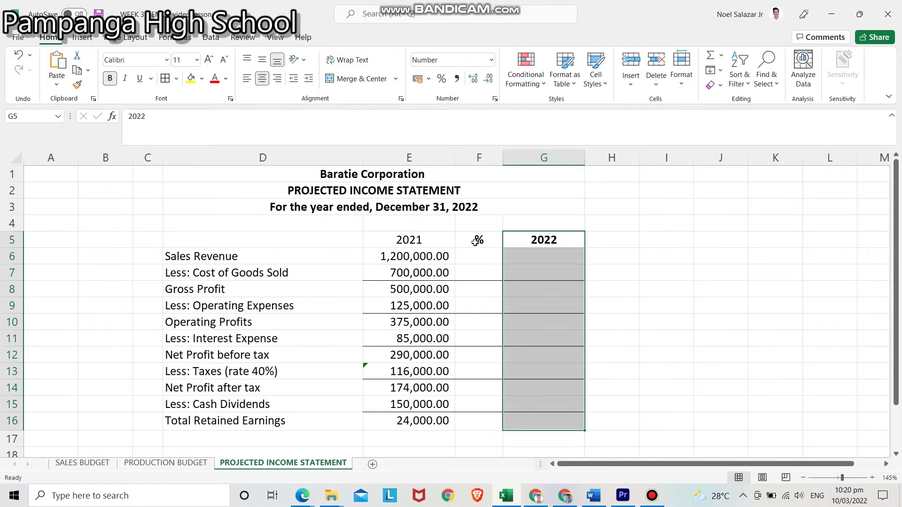
pyautogui.click(477, 285)
pyautogui.click(236, 274)
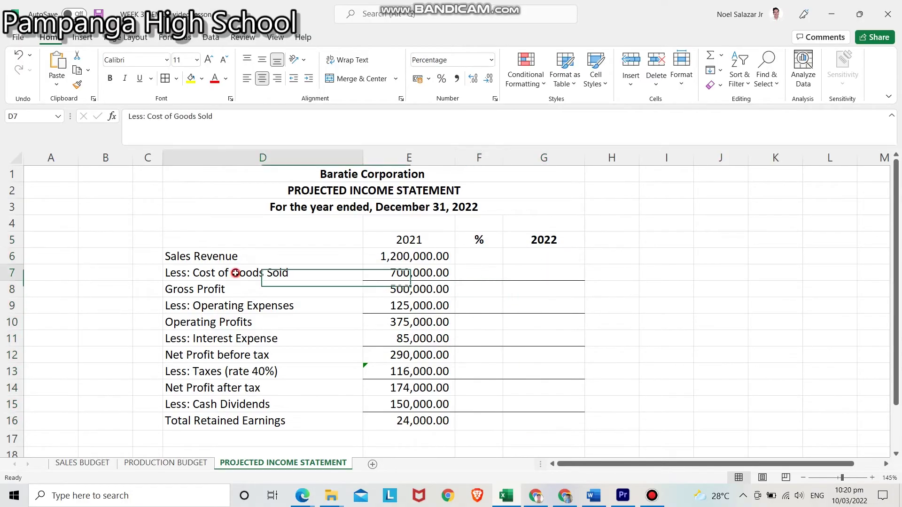
pyautogui.click(248, 308)
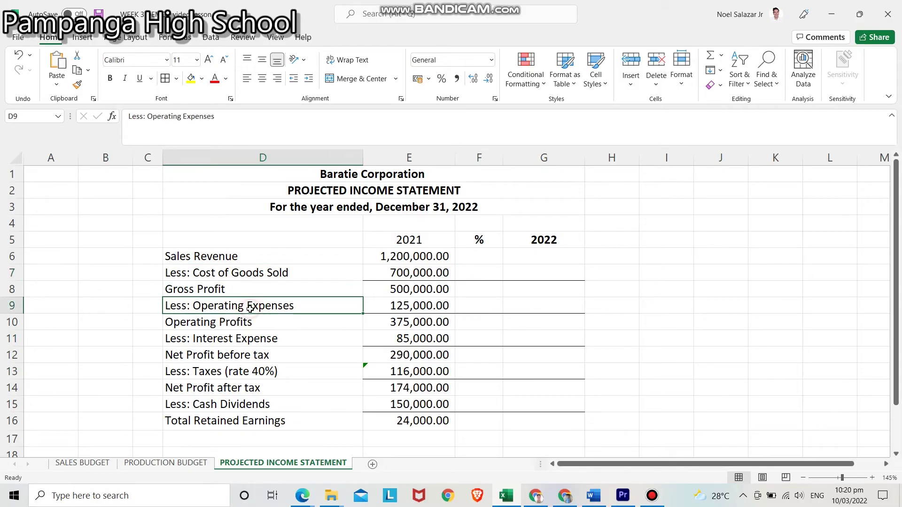
pyautogui.click(258, 341)
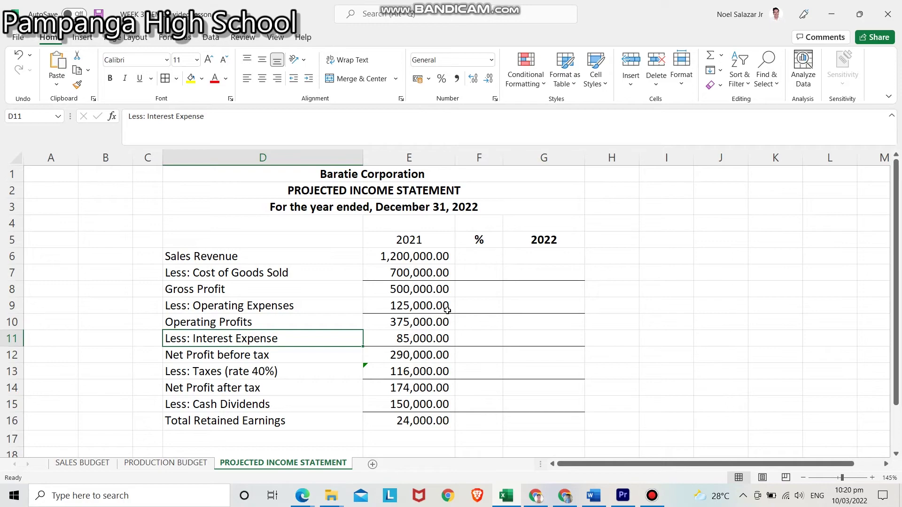
pyautogui.click(476, 271)
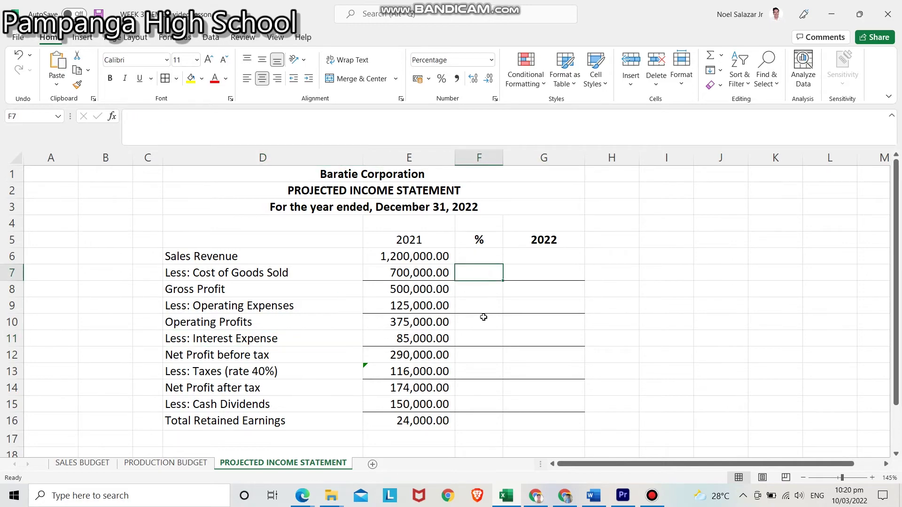
pyautogui.write('=')
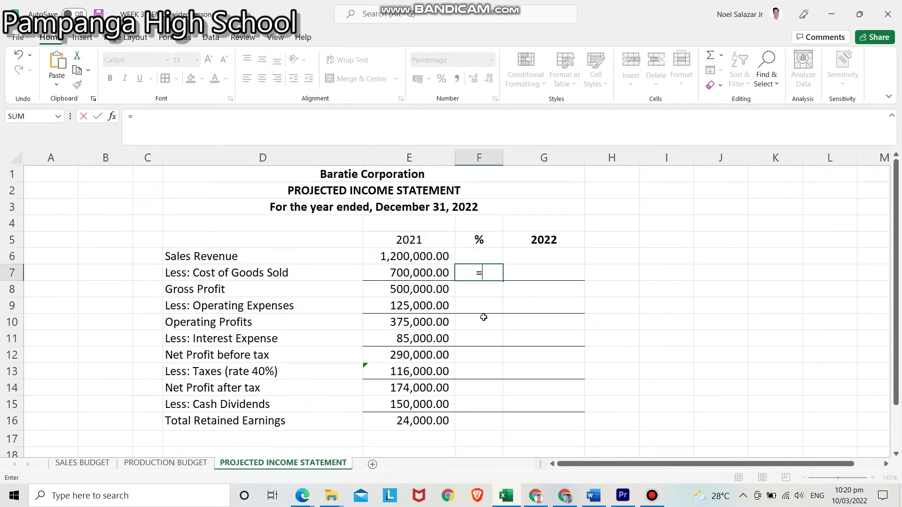
pyautogui.click(433, 273)
pyautogui.write('/')
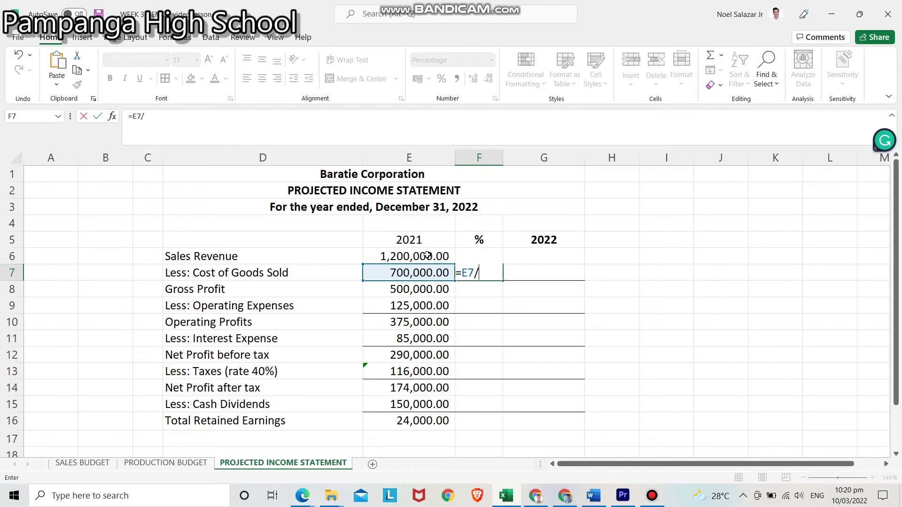
pyautogui.click(427, 256)
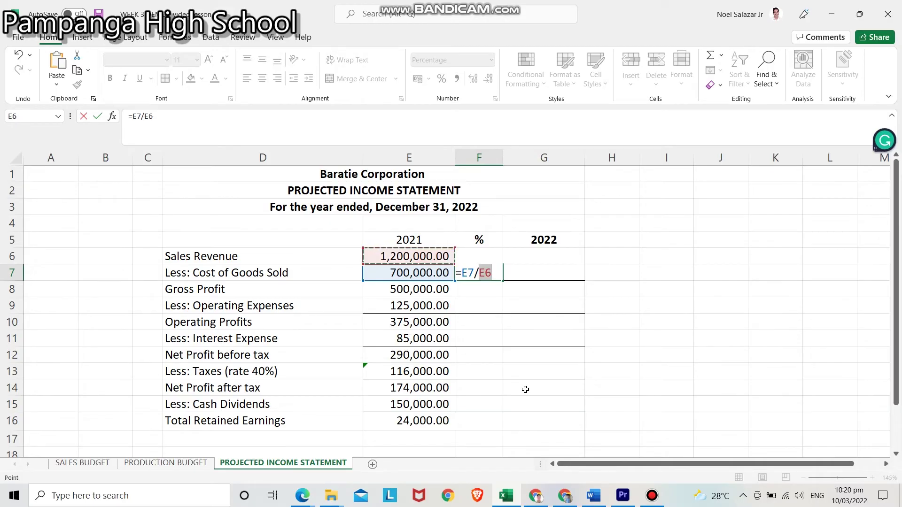
pyautogui.press('Return')
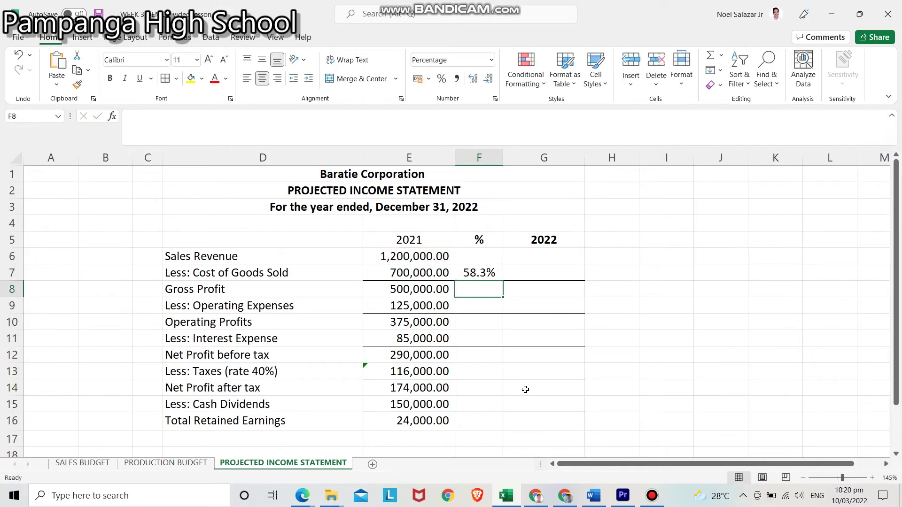
# Step: Calculate operating expenses as a percentage of 2021 sales revenue in F9 with =E9/E6
pyautogui.click(480, 305)
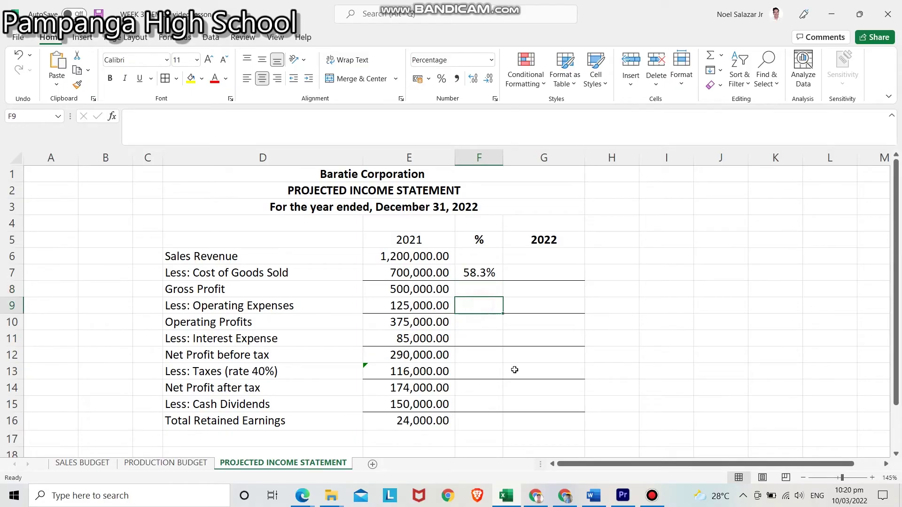
pyautogui.write('=')
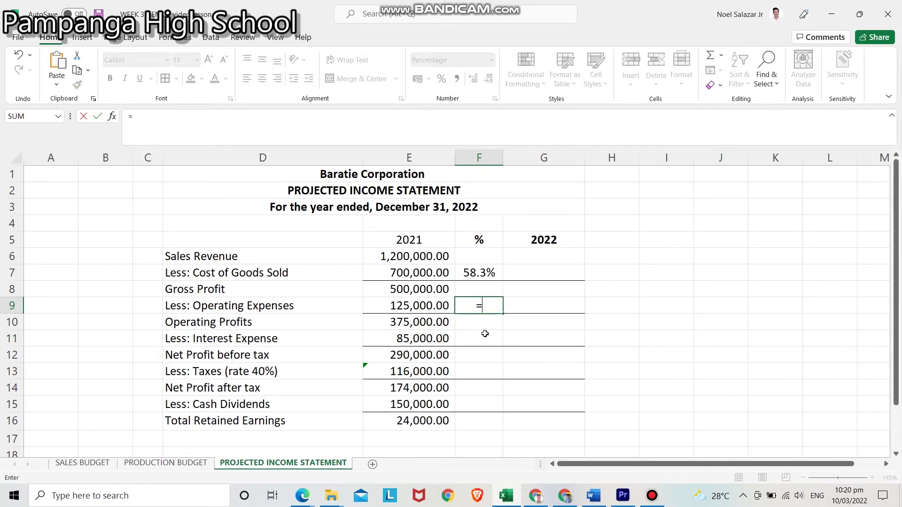
pyautogui.click(442, 304)
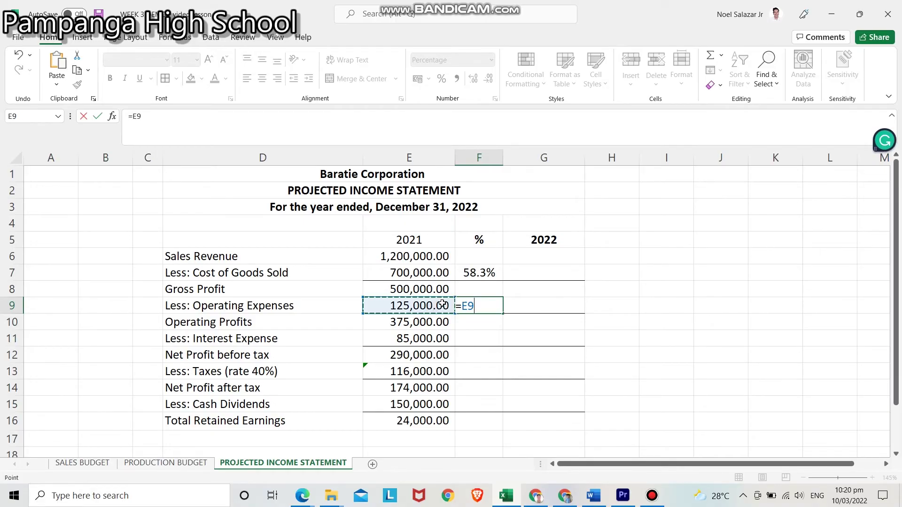
pyautogui.write('/')
pyautogui.click(424, 257)
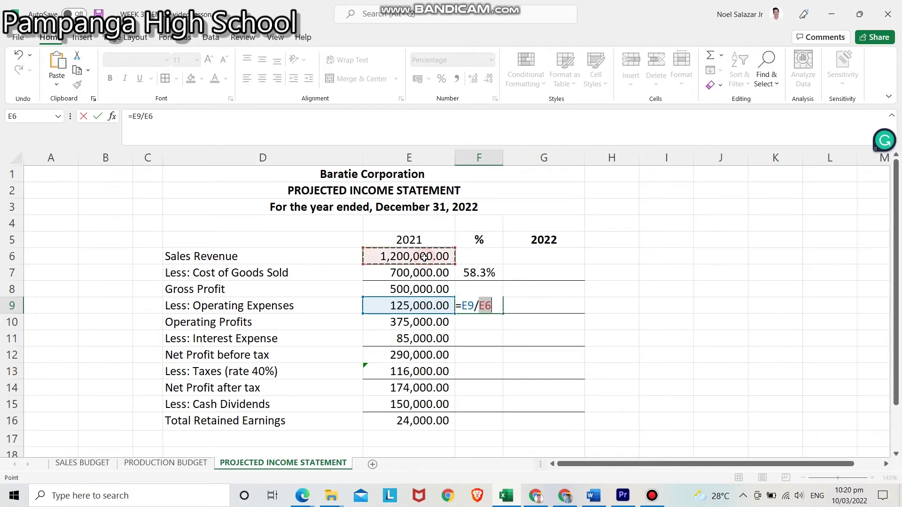
pyautogui.press('Return')
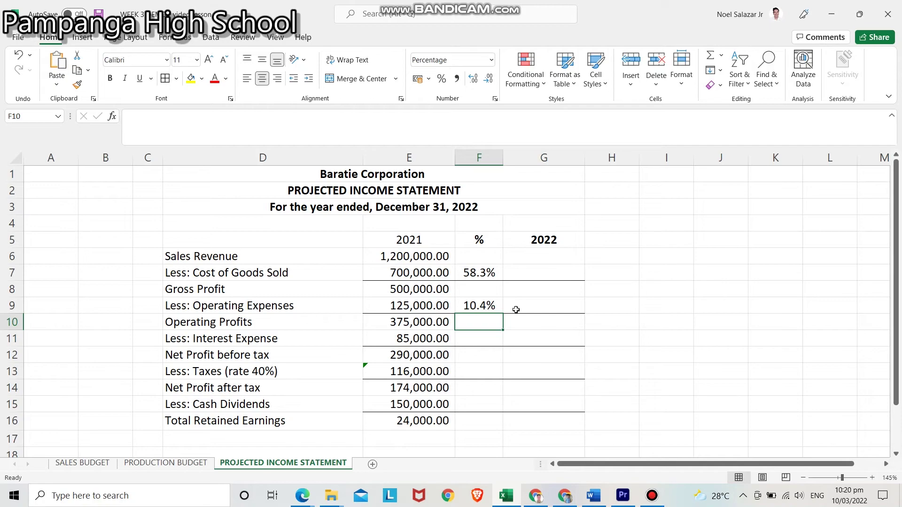
# Step: Calculate interest expense as a percentage of 2021 sales revenue in F11 with =E11/E6
pyautogui.click(490, 340)
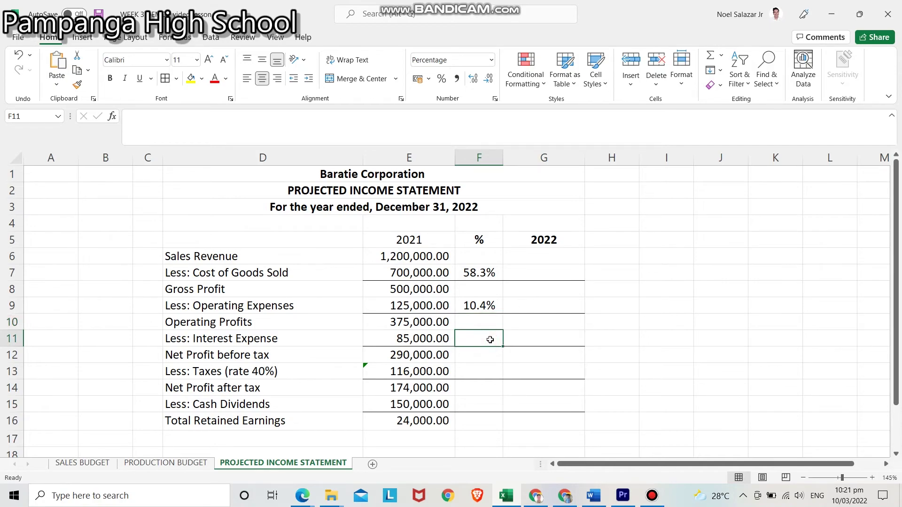
pyautogui.write('=')
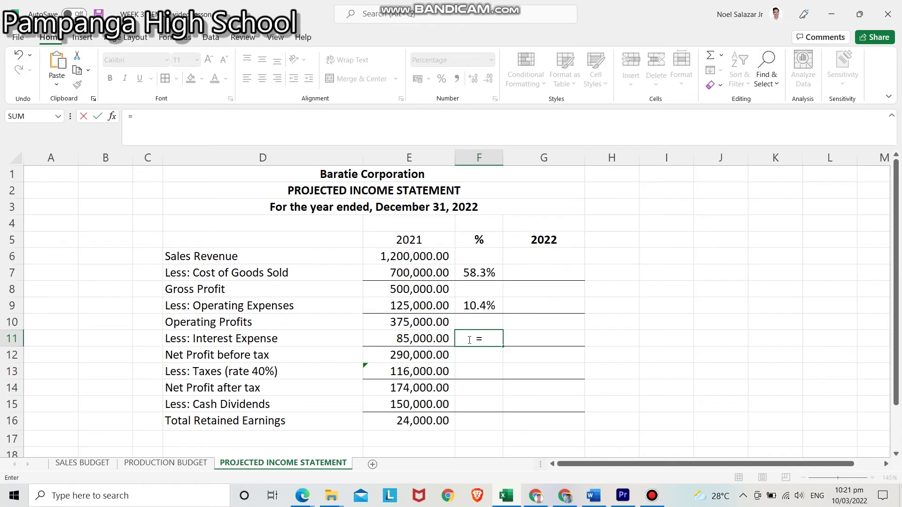
pyautogui.click(416, 338)
pyautogui.write('/')
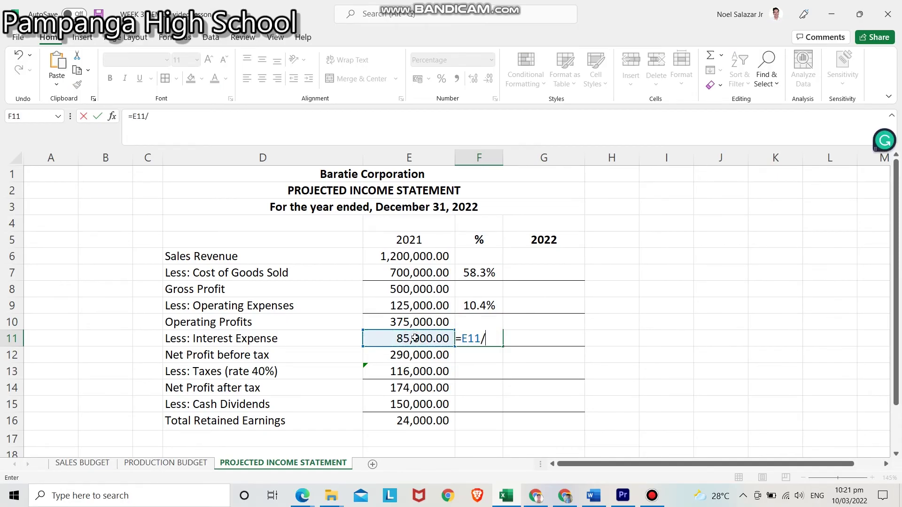
pyautogui.click(412, 258)
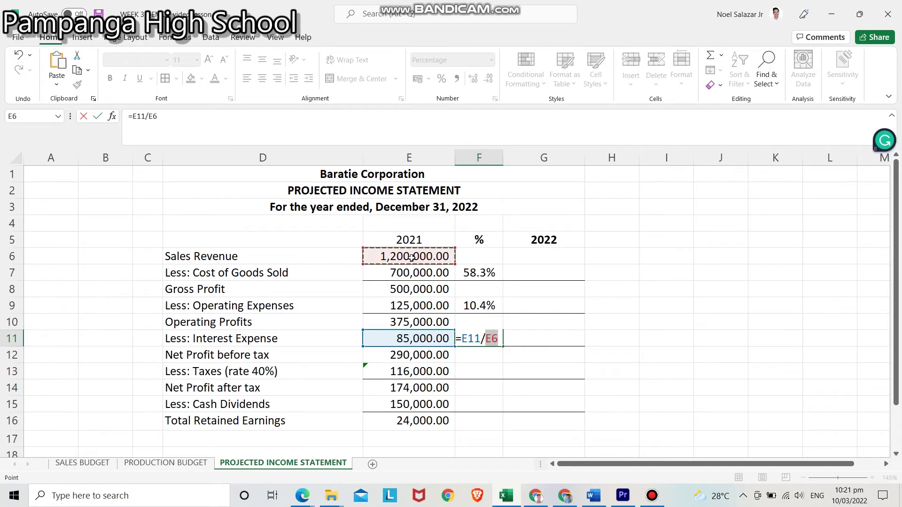
pyautogui.press('Return')
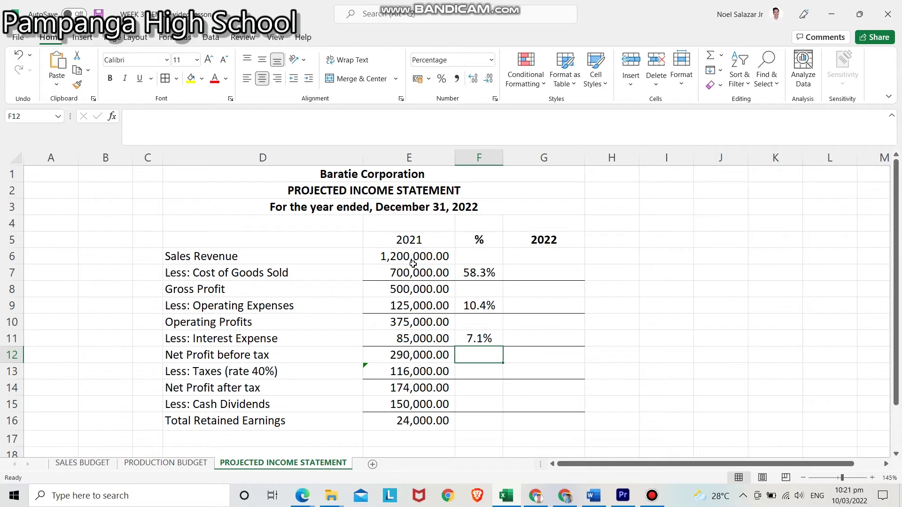
pyautogui.click(531, 375)
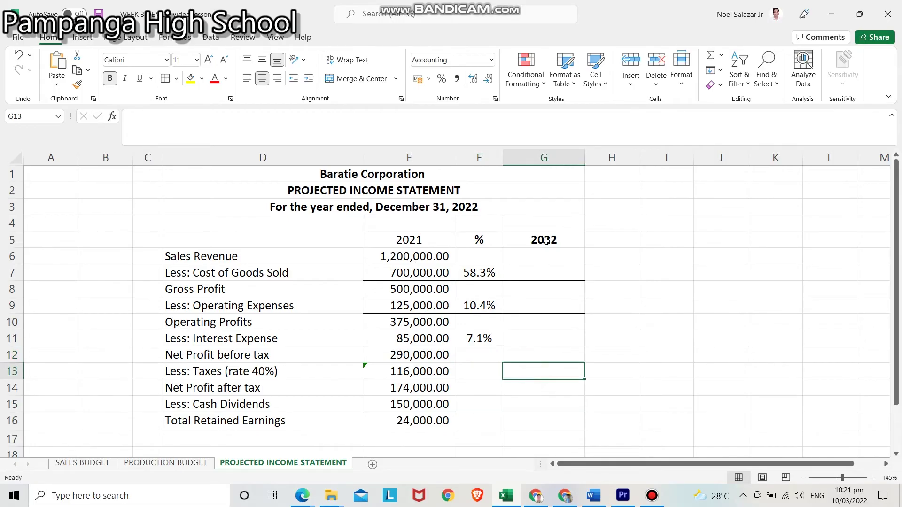
# Step: Enter 2,500,000 as the 2022 sales revenue in G6
pyautogui.moveTo(546, 241); pyautogui.dragTo(555, 420)
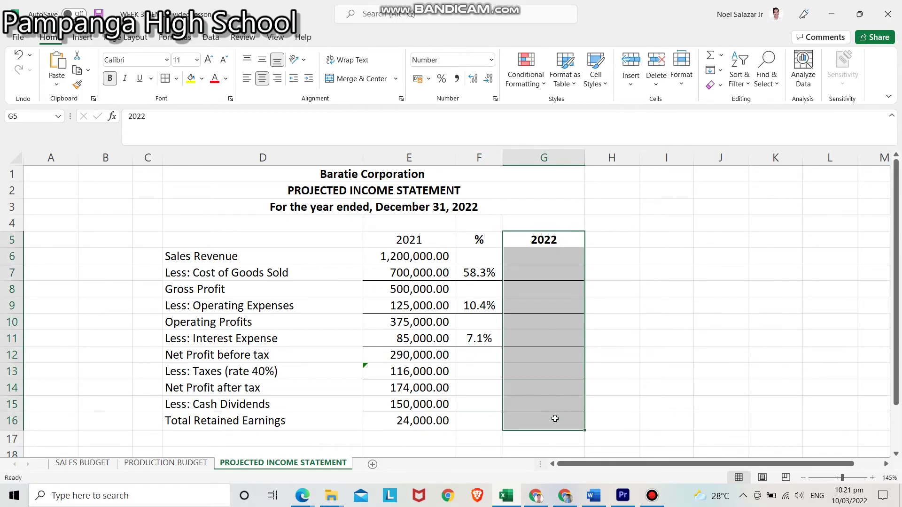
pyautogui.click(546, 287)
pyautogui.click(546, 258)
pyautogui.write('2,5')
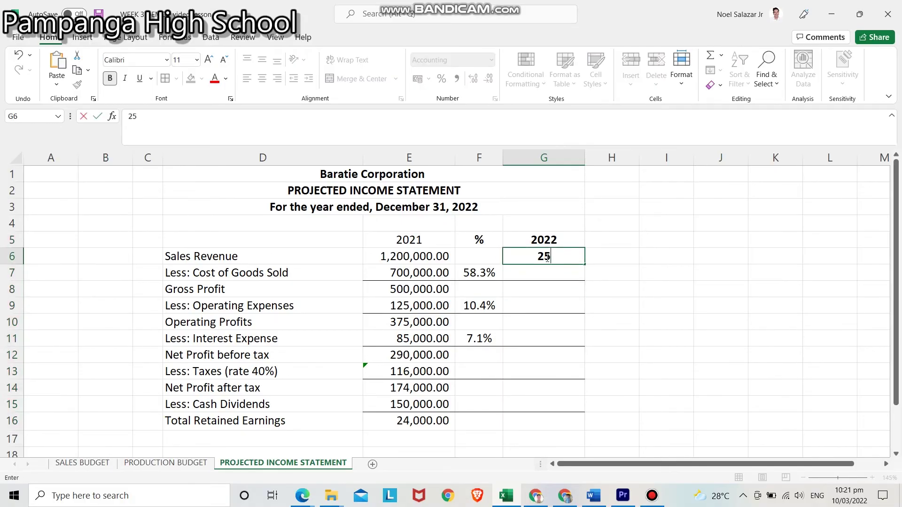
pyautogui.write('00,000')
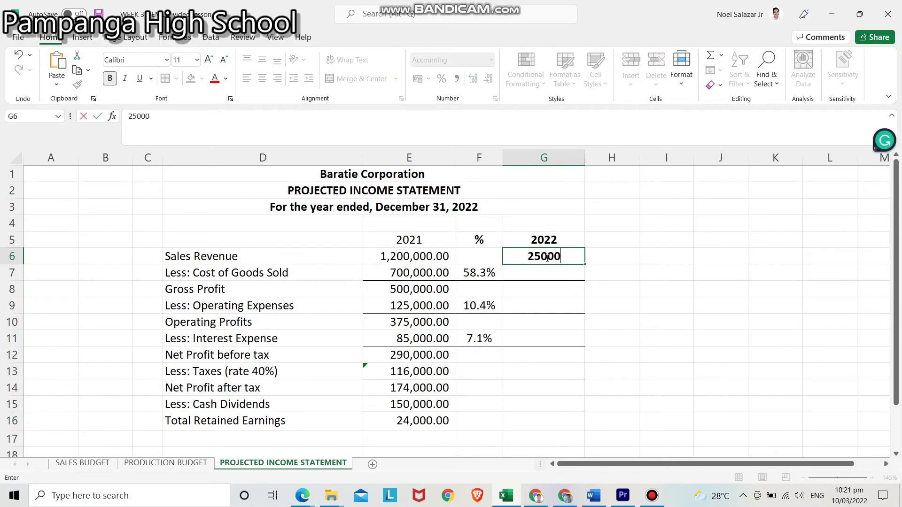
pyautogui.press('Return')
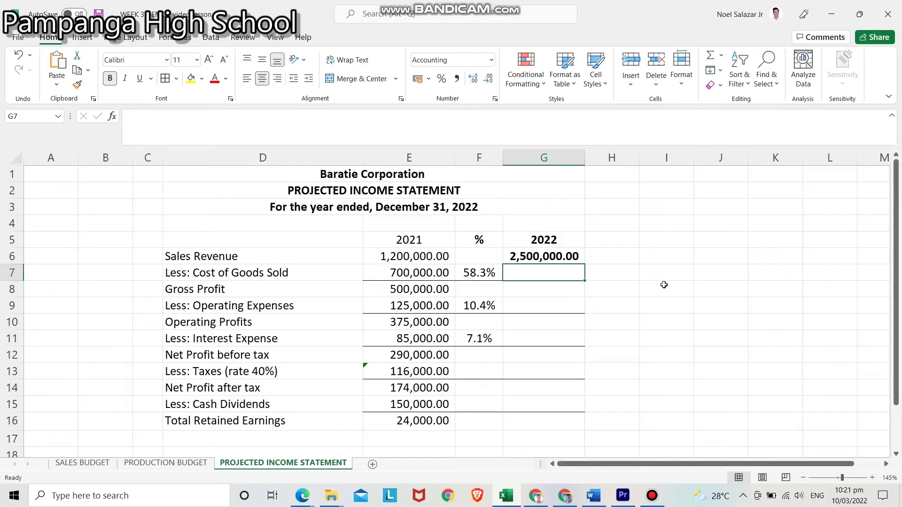
# Step: Calculate the 2022 cost of goods sold in G7 from sales revenue and its percentage with =G6*F7
pyautogui.write('=')
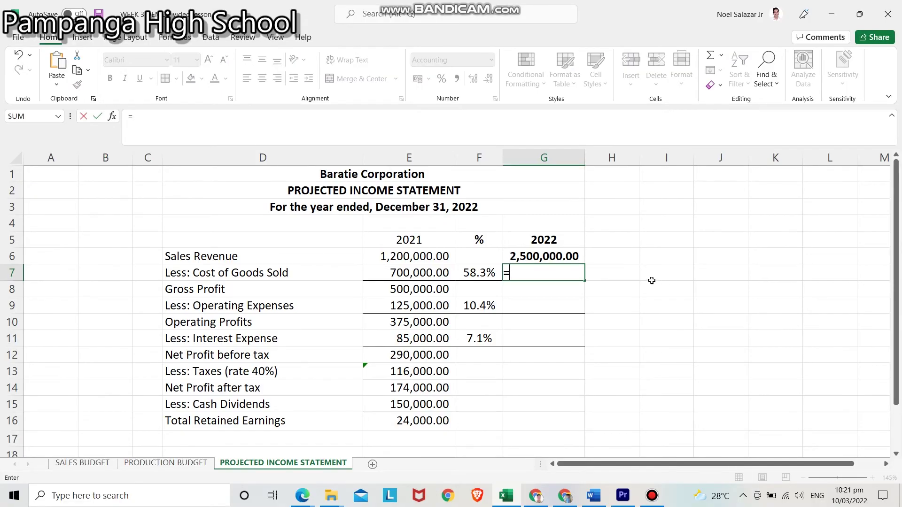
pyautogui.click(559, 257)
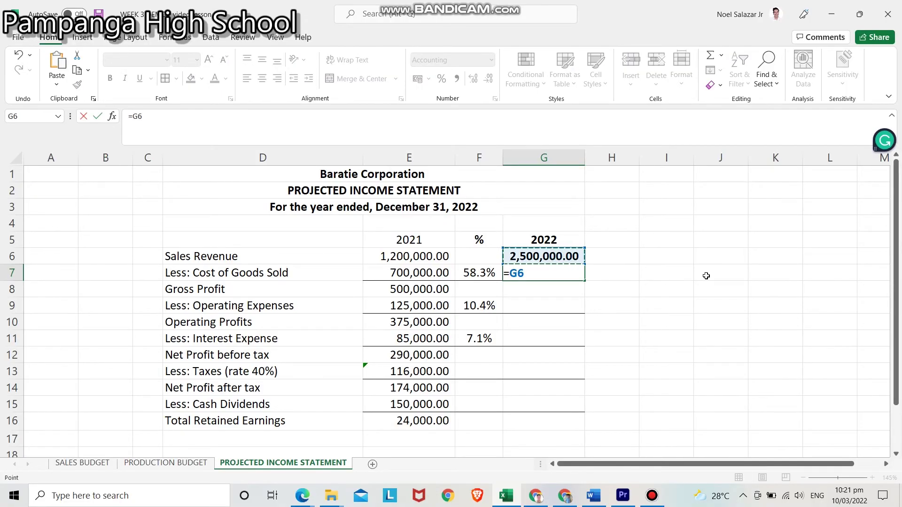
pyautogui.write('*')
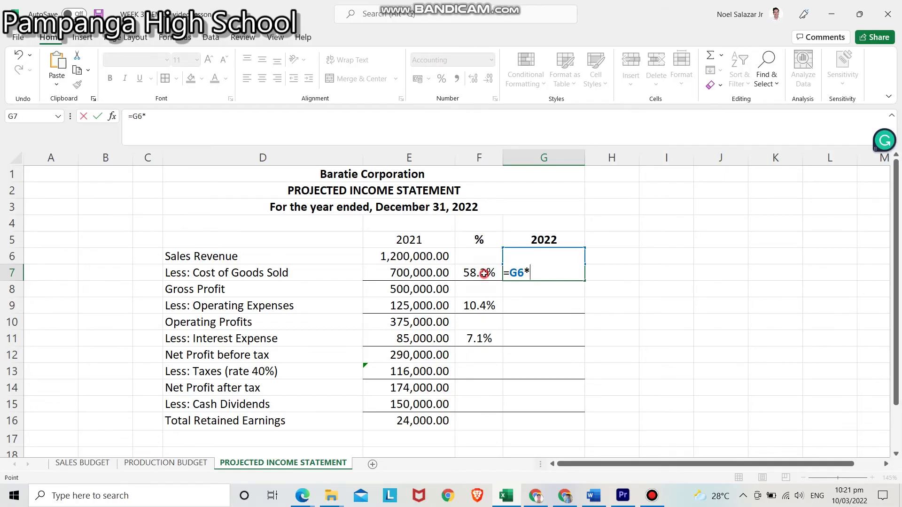
pyautogui.click(485, 275)
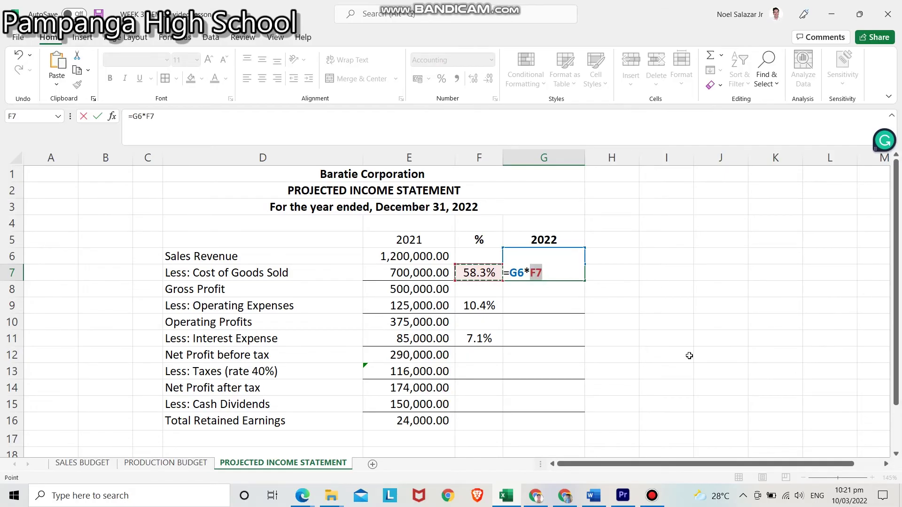
pyautogui.press('Return')
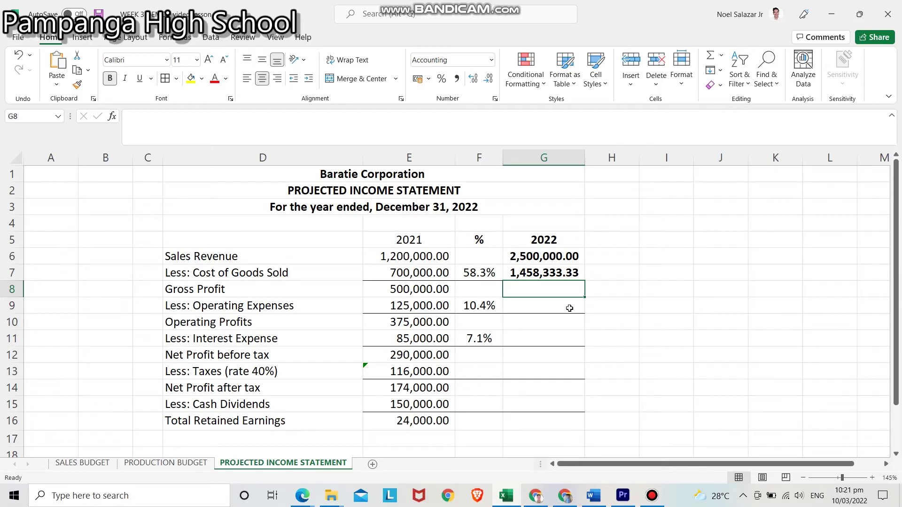
# Step: Calculate the 2022 gross profit in G8 by subtracting cost of goods sold from sales revenue with =G6-G7
pyautogui.write('=')
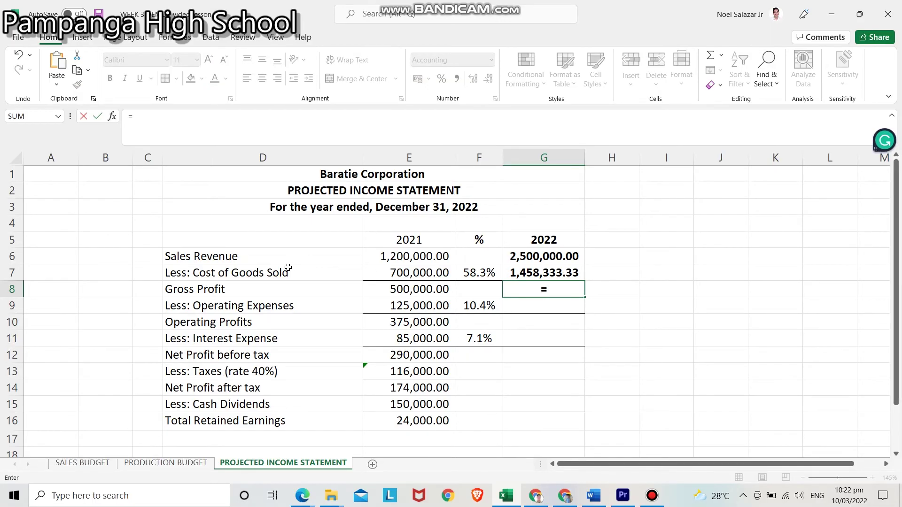
pyautogui.click(551, 255)
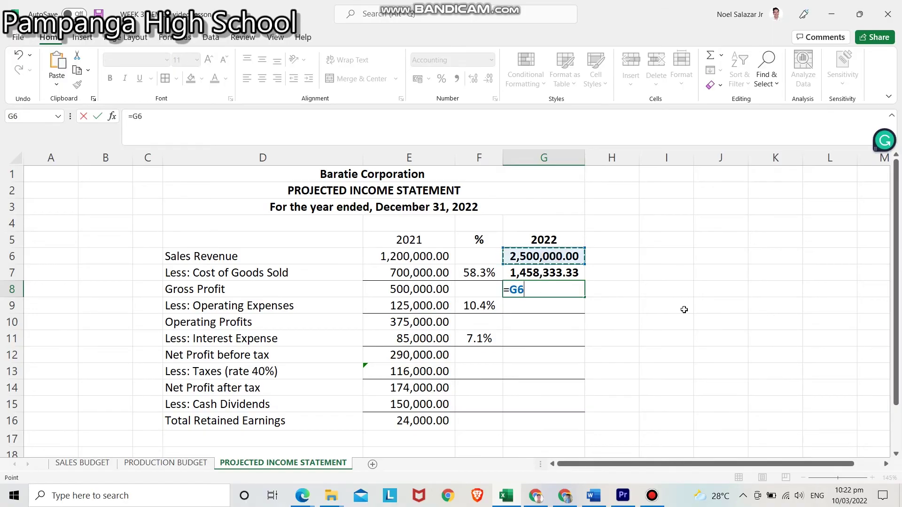
pyautogui.write('-')
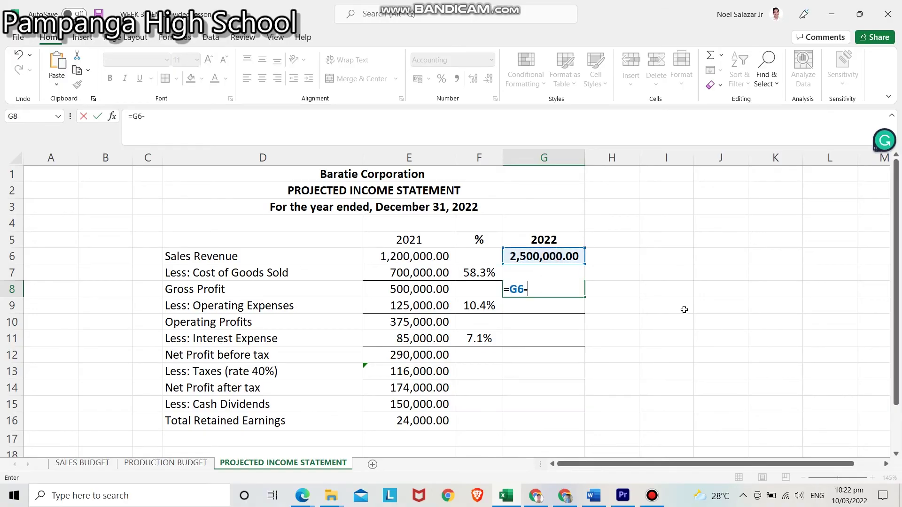
pyautogui.press('Up')
pyautogui.press('Return')
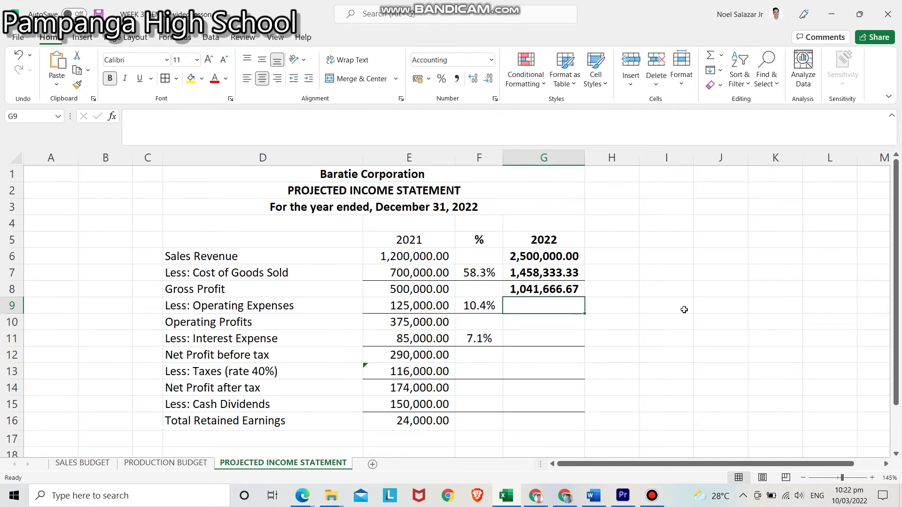
# Step: Calculate the 2022 operating expenses in G9 from sales revenue and their percentage with =G6*F9
pyautogui.write('=')
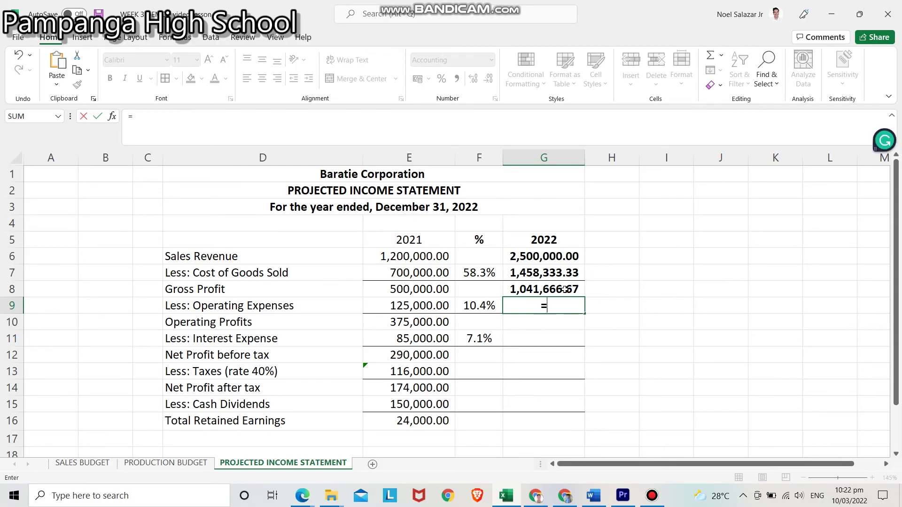
pyautogui.click(563, 256)
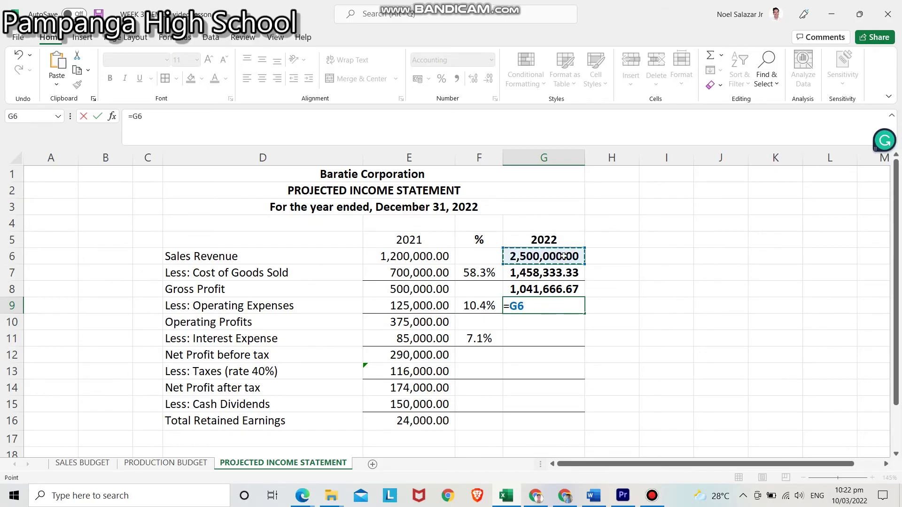
pyautogui.write('*')
pyautogui.click(476, 306)
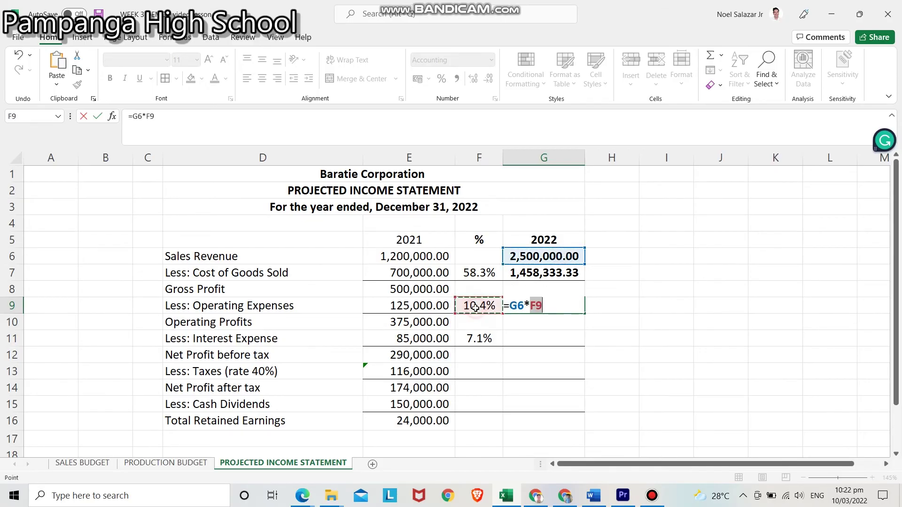
pyautogui.press('Return')
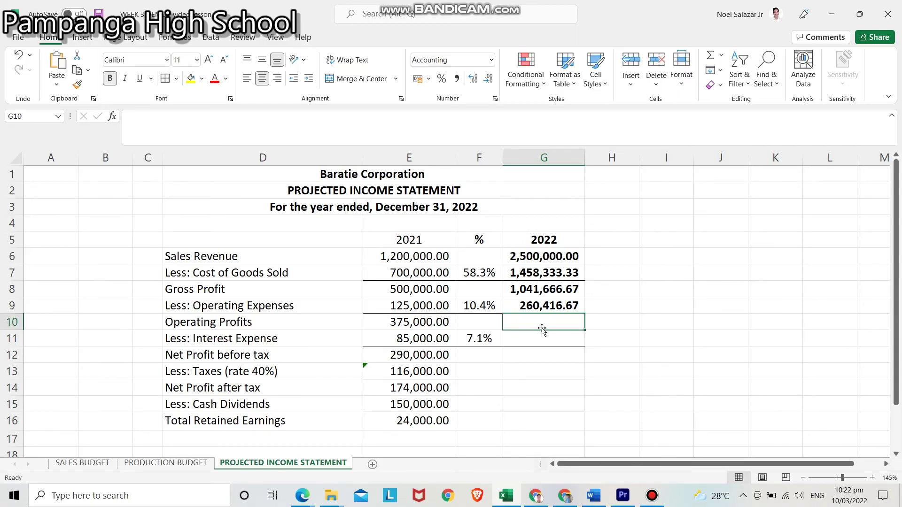
# Step: Calculate the 2022 operating profits in G10 by subtracting operating expenses from gross profit with =G8-G9
pyautogui.write('=')
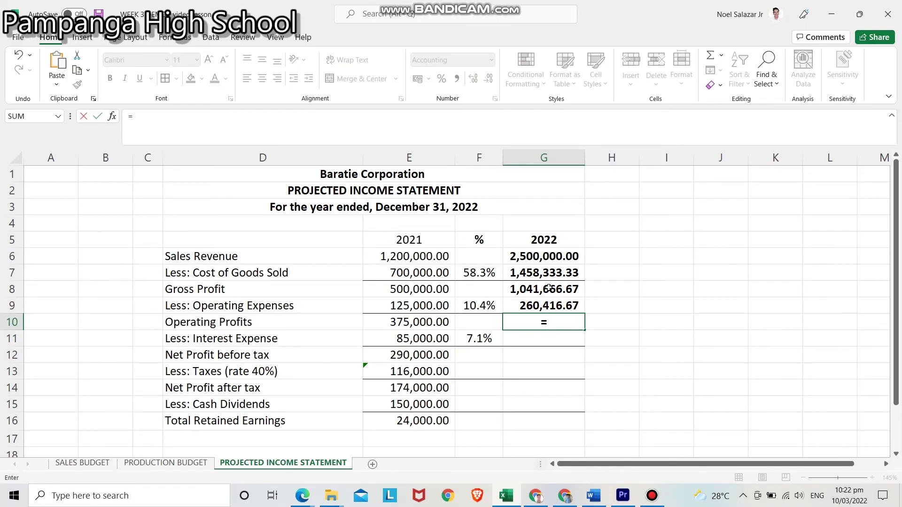
pyautogui.click(549, 288)
pyautogui.write('-')
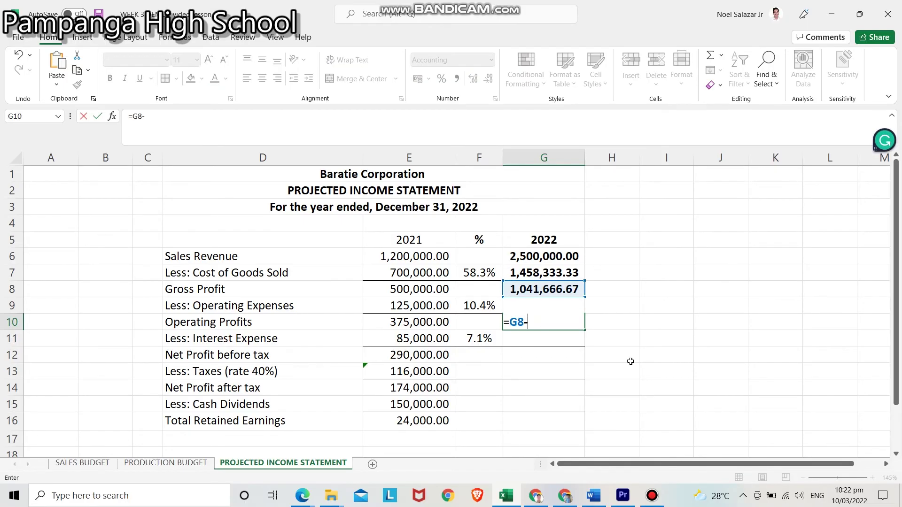
pyautogui.press('Up')
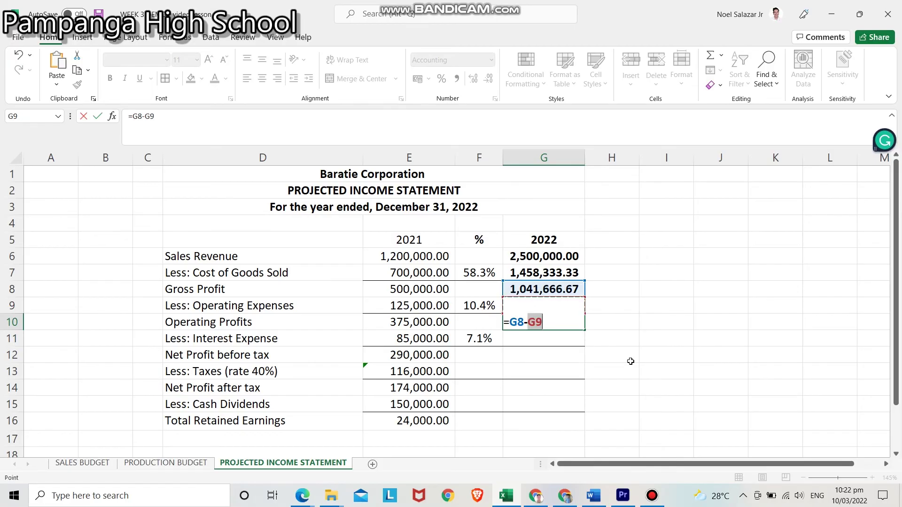
pyautogui.press('Return')
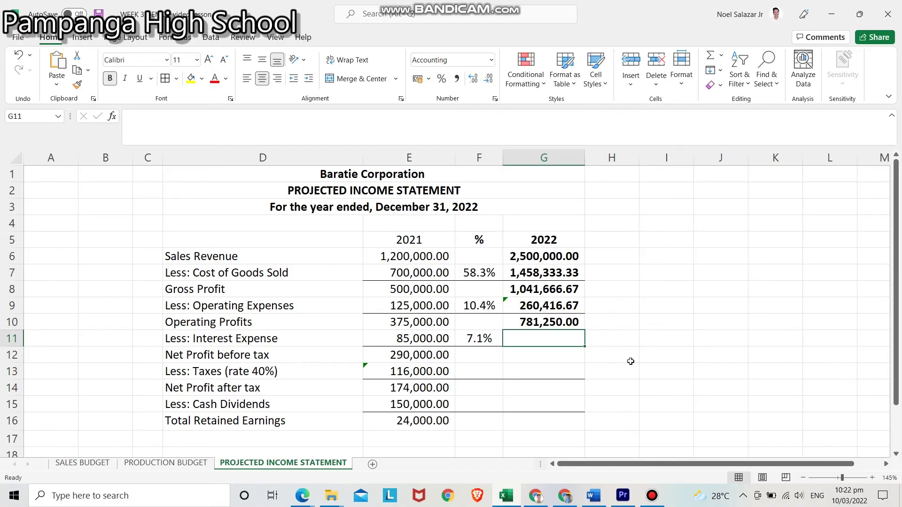
# Step: Enter 75000 as the 2022 interest expense in G11 and calculate net profit before tax in G12 with =G10-G11
pyautogui.write('75000')
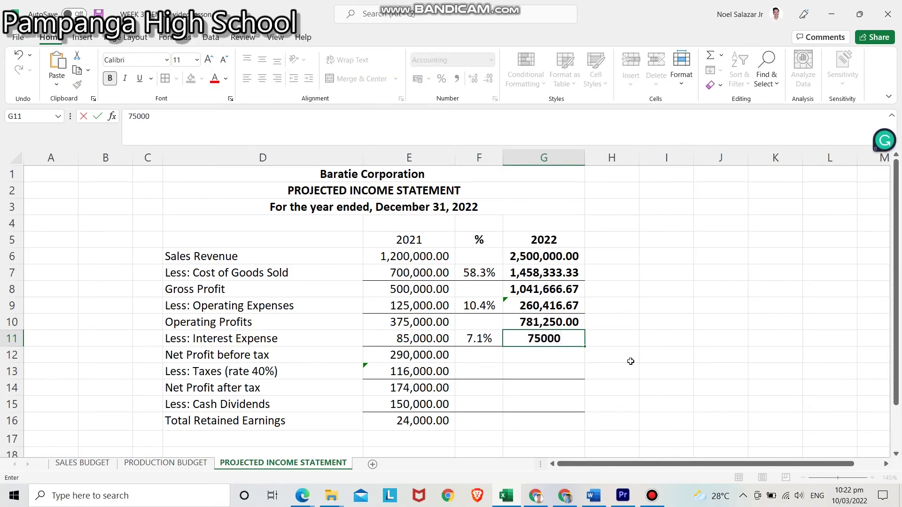
pyautogui.press('Return')
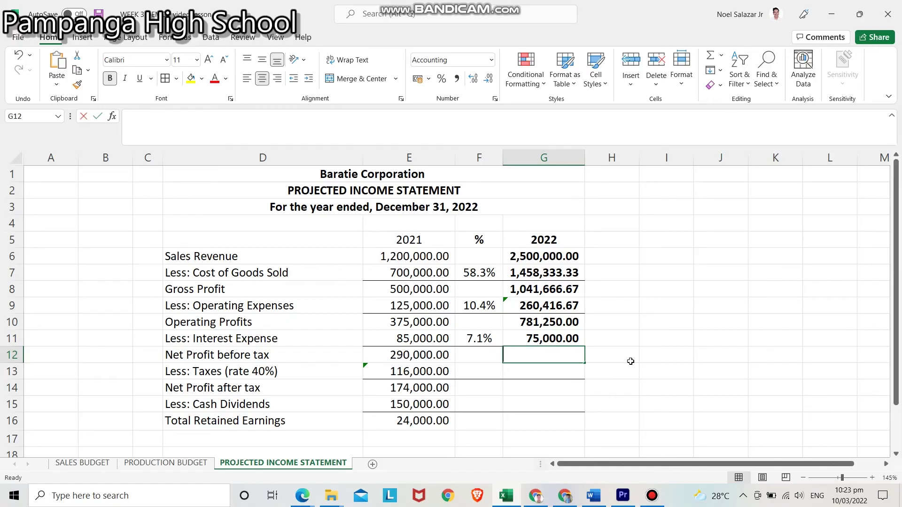
pyautogui.write('=')
pyautogui.press('Up')
pyautogui.press('Up')
pyautogui.write('-')
pyautogui.press('Up')
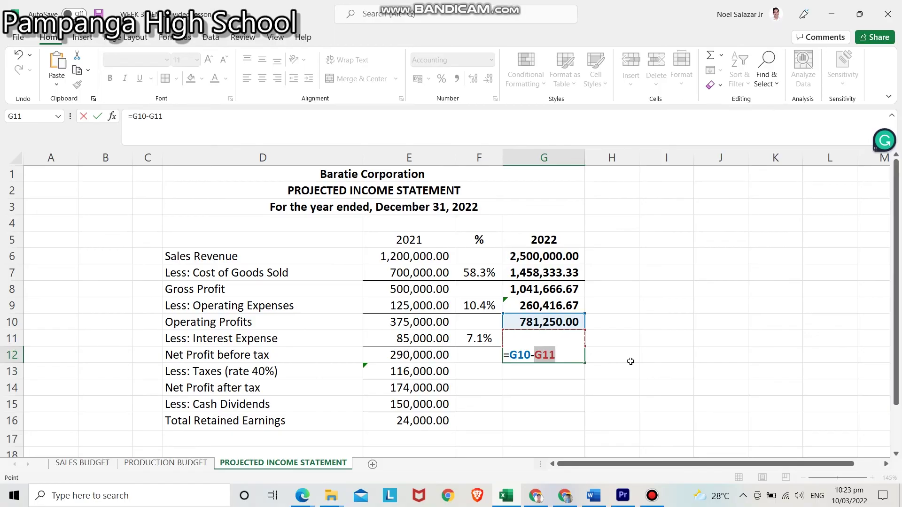
pyautogui.press('Return')
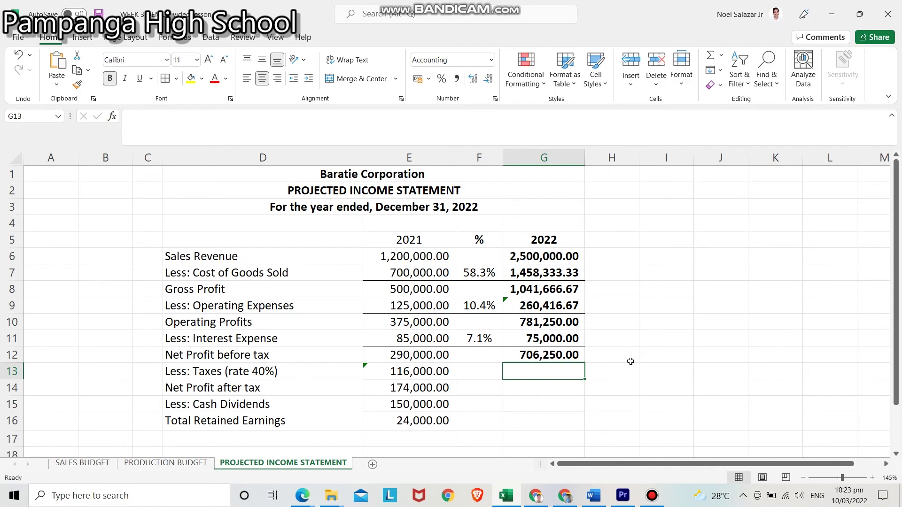
# Step: Calculate the 2022 taxes at the 40% rate in G13 with =G12*.40
pyautogui.write('=')
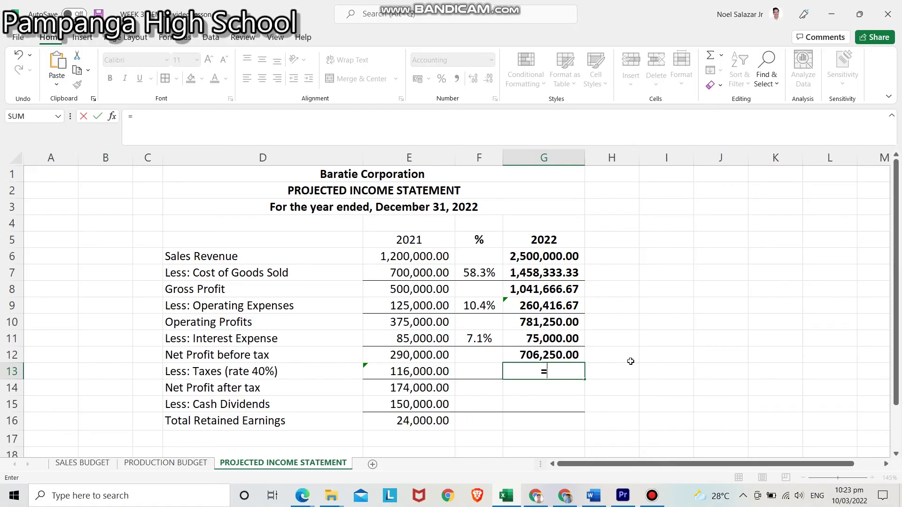
pyautogui.click(572, 355)
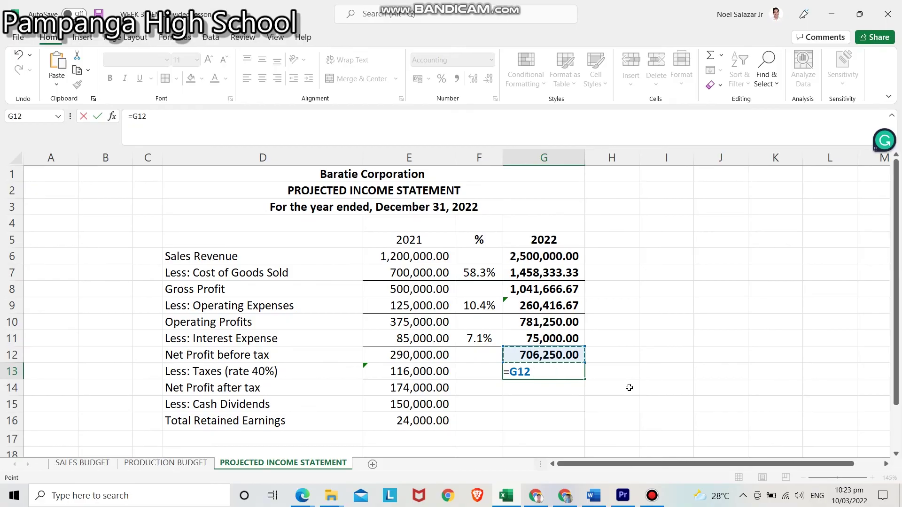
pyautogui.write('*.40')
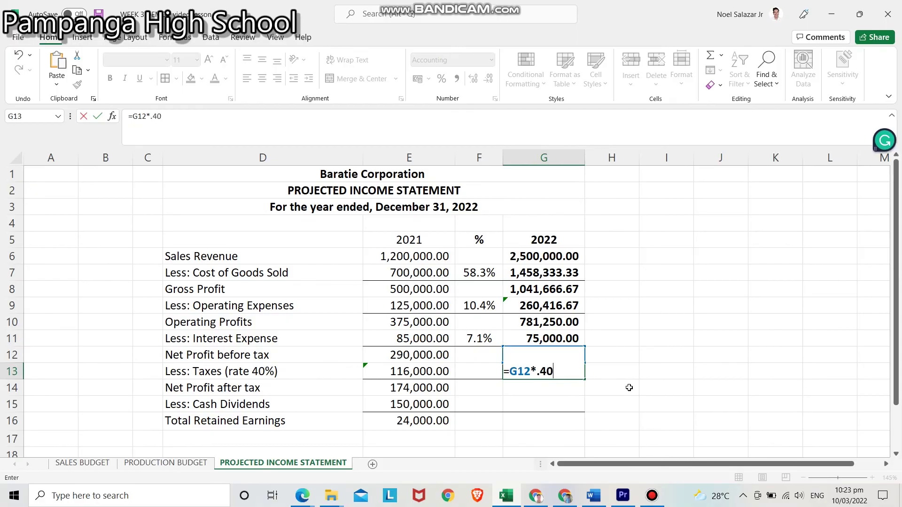
pyautogui.press('Return')
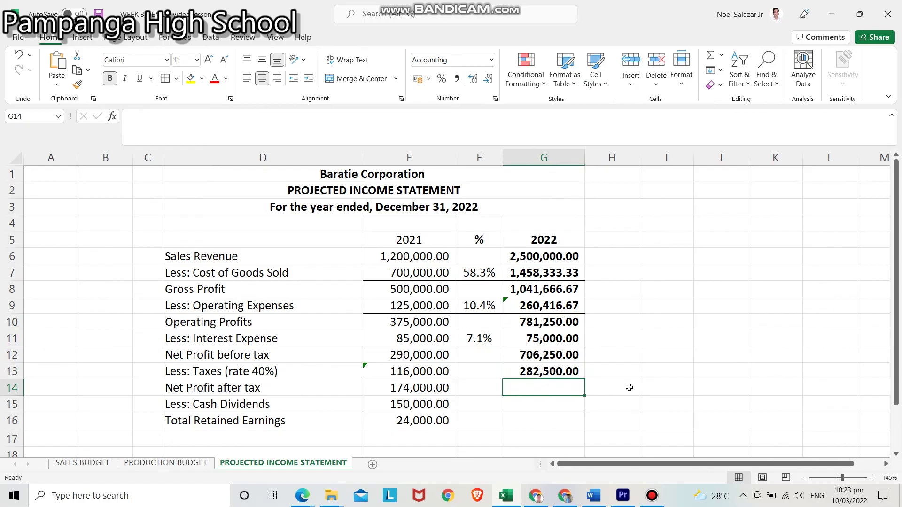
# Step: Calculate the 2022 net profit after tax in G14 by subtracting taxes from net profit before tax with =G12-G13
pyautogui.write('=')
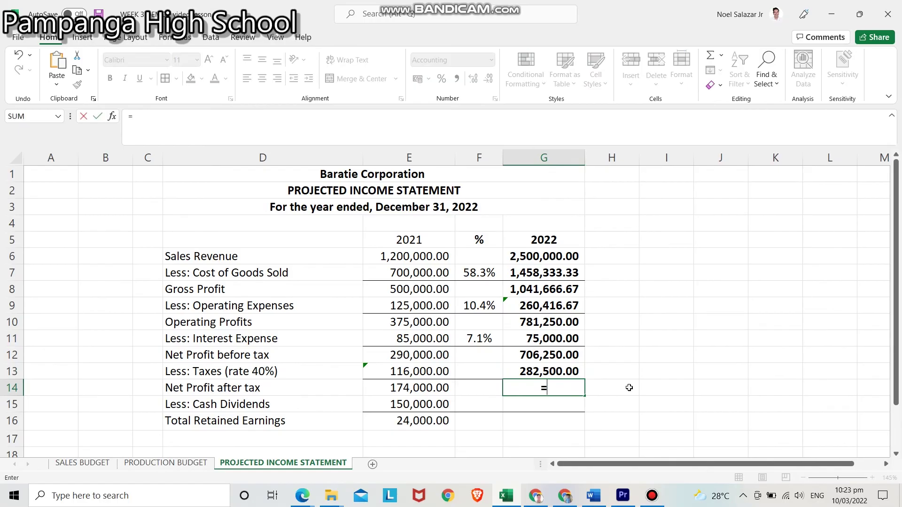
pyautogui.press('Up')
pyautogui.press('Up')
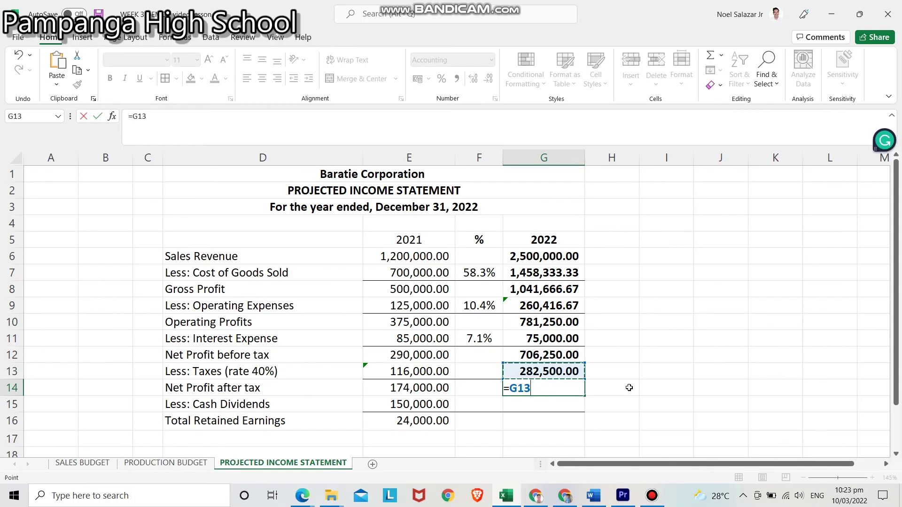
pyautogui.write('-')
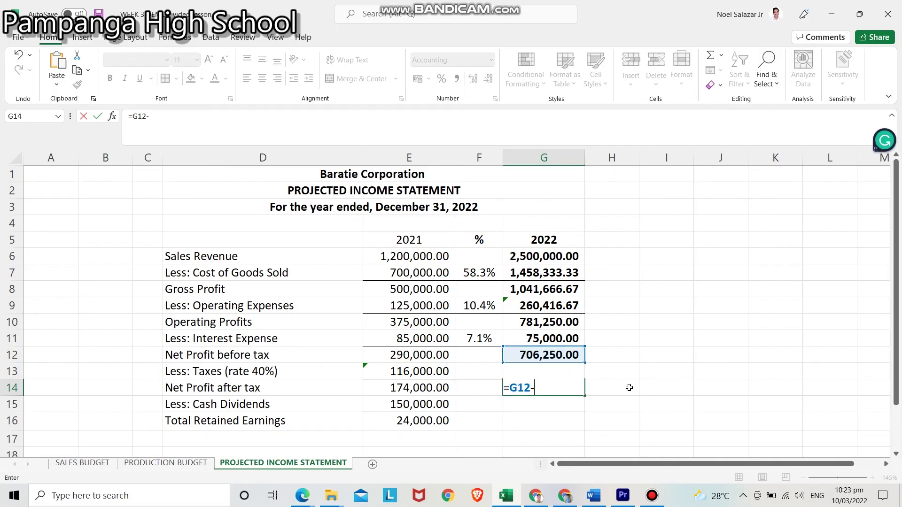
pyautogui.press('Up')
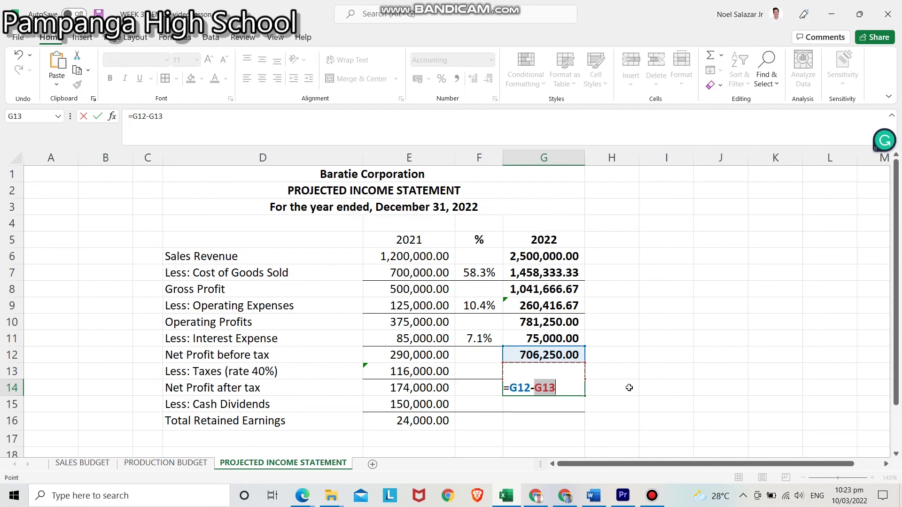
pyautogui.press('Return')
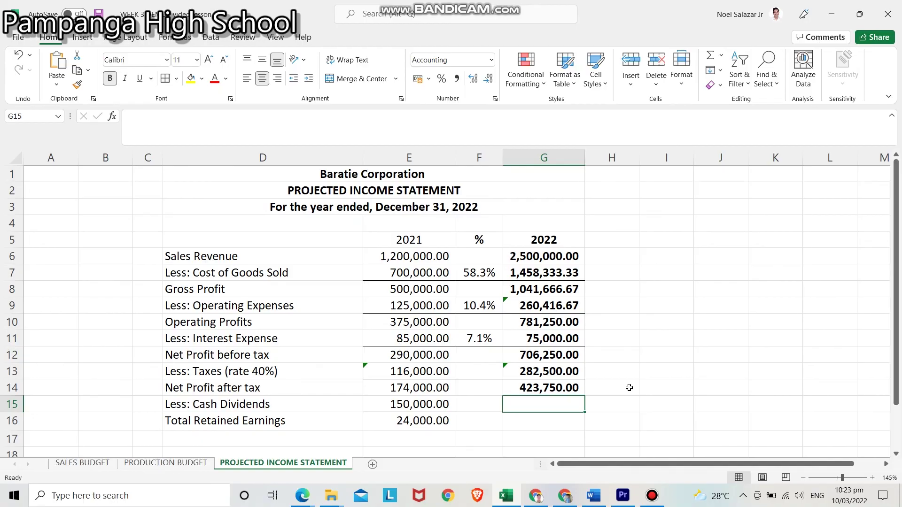
# Step: Enter 300000 as the 2022 cash dividends in G15
pyautogui.write('300')
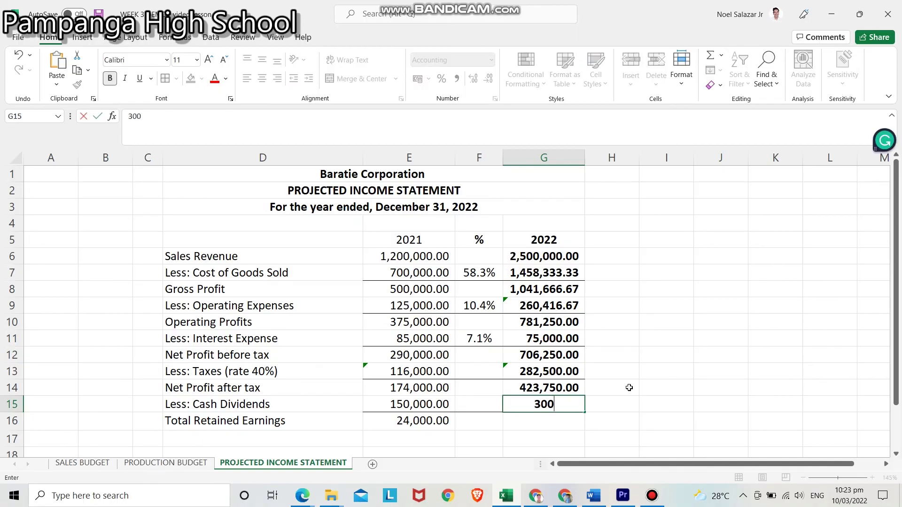
pyautogui.write('000')
pyautogui.press('Return')
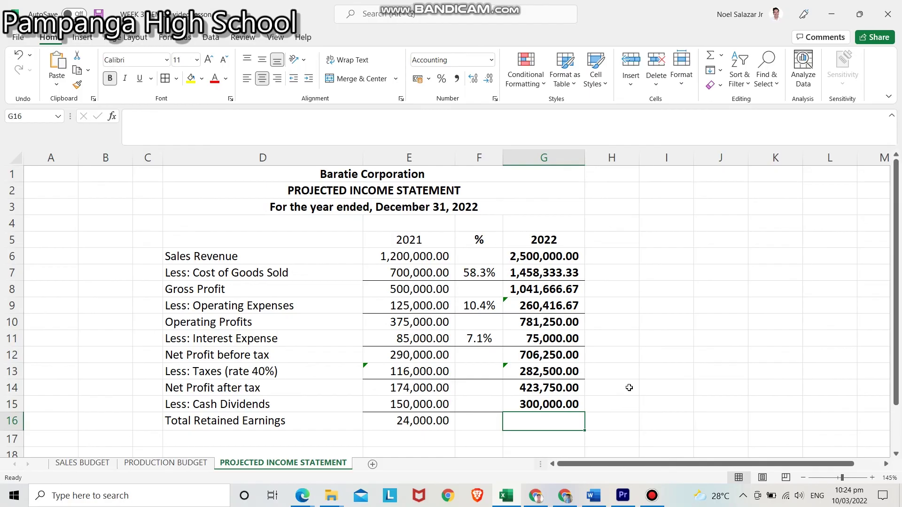
# Step: Calculate the 2022 total retained earnings in G16 by subtracting cash dividends from net profit after tax with =G14-G15
pyautogui.write('=')
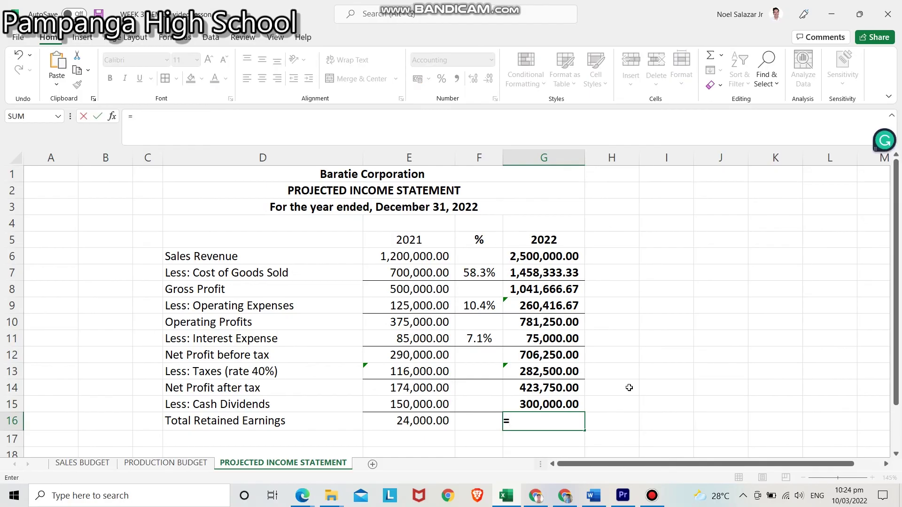
pyautogui.press('Up')
pyautogui.press('Up')
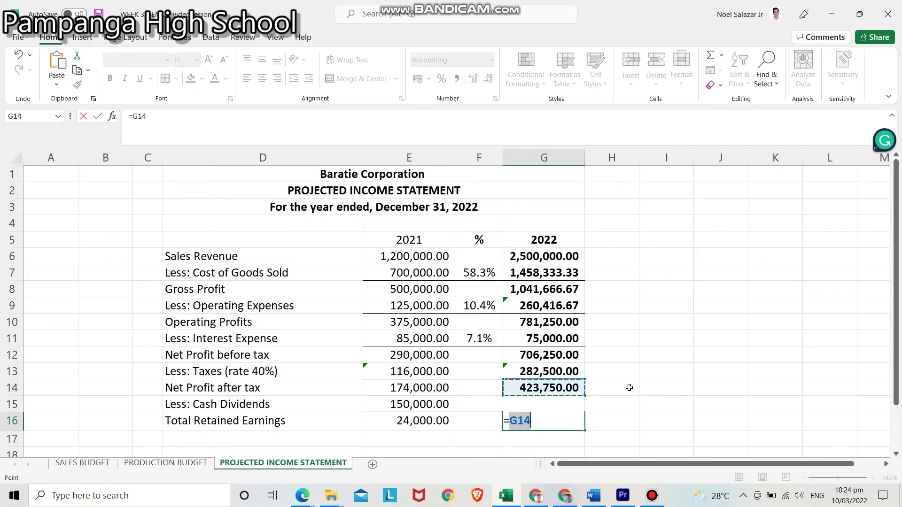
pyautogui.write('-')
pyautogui.press('Up')
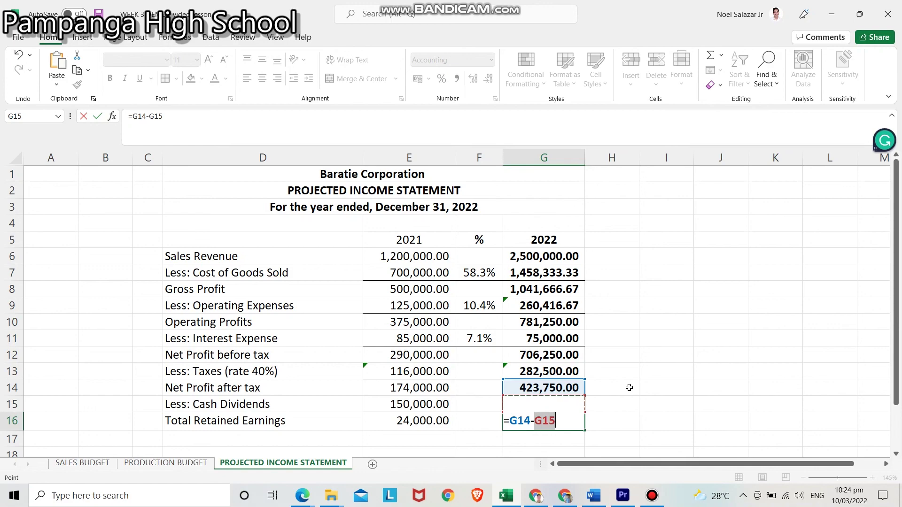
pyautogui.press('Return')
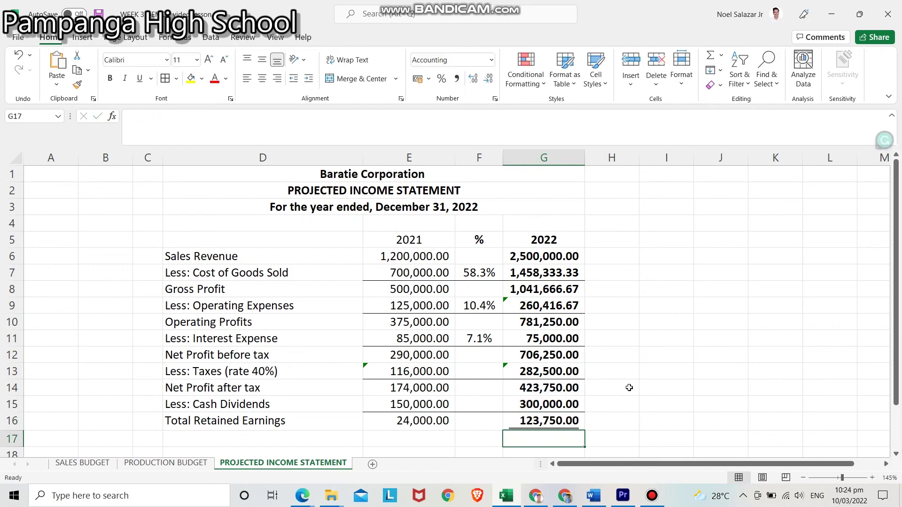